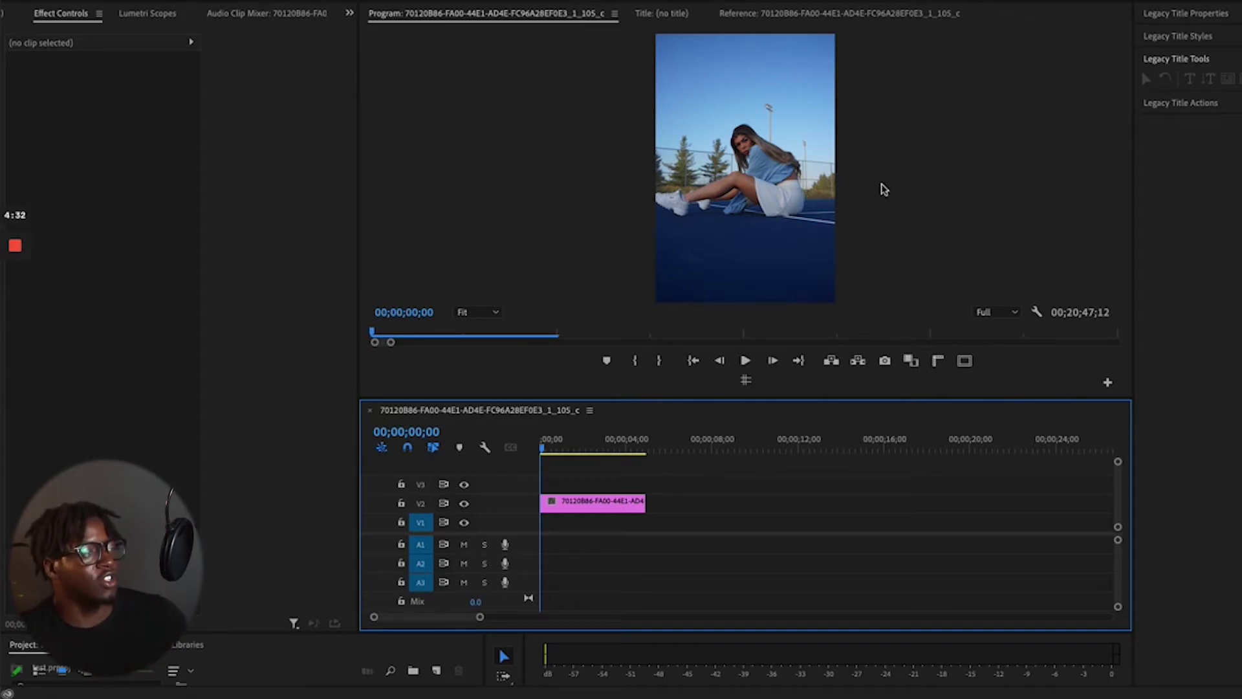
Duplicate the photo clip from track V2 onto track V3 directly above it.
left_click(586, 506)
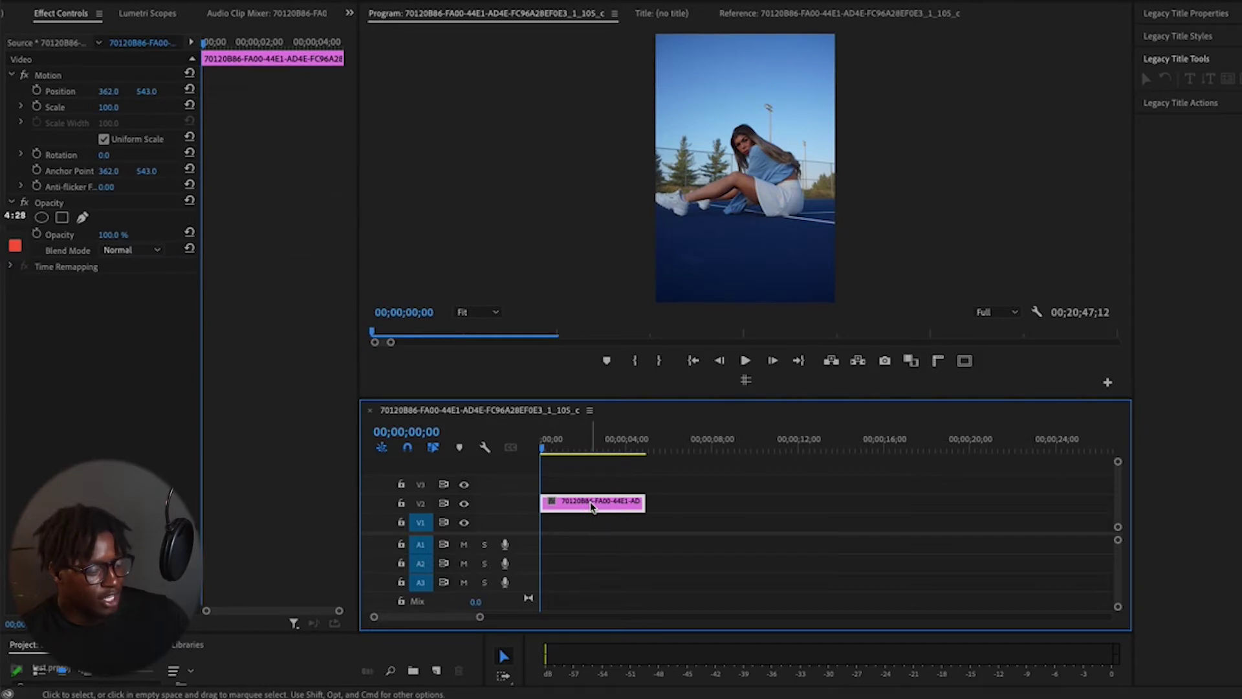
left_click_drag(590, 502, 599, 485)
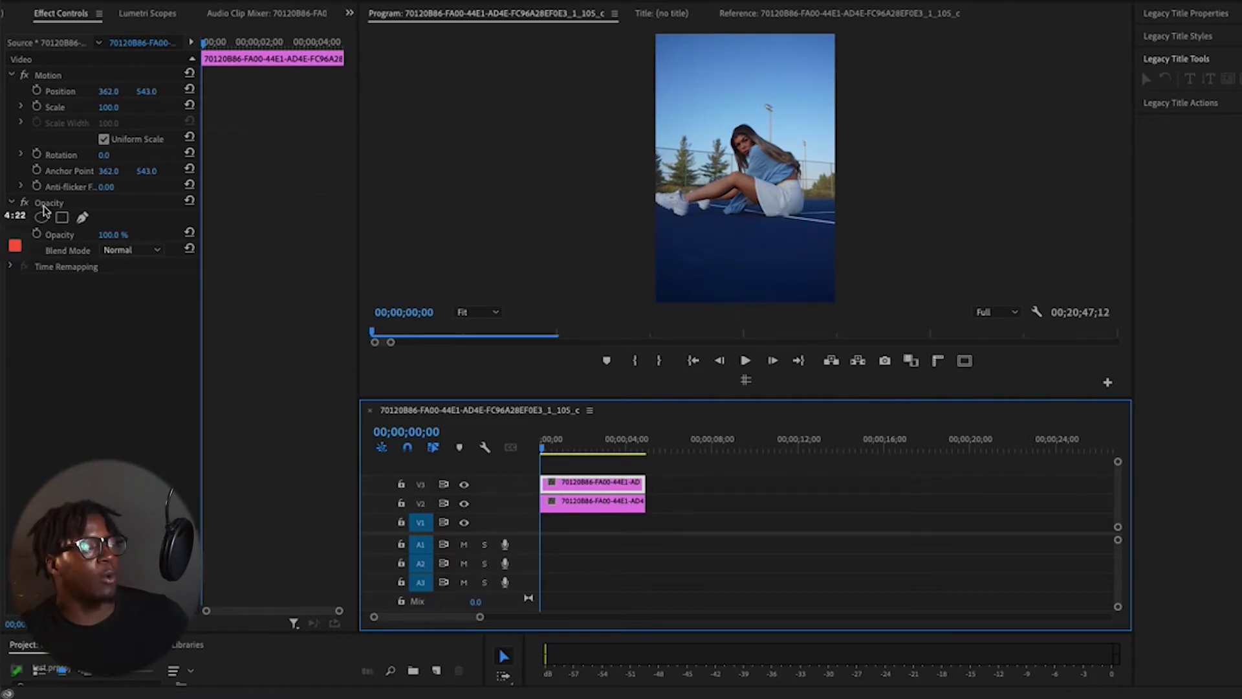
Start a freehand pen mask on the V3 copy's opacity and set the program preview zoom to 100%.
left_click(85, 218)
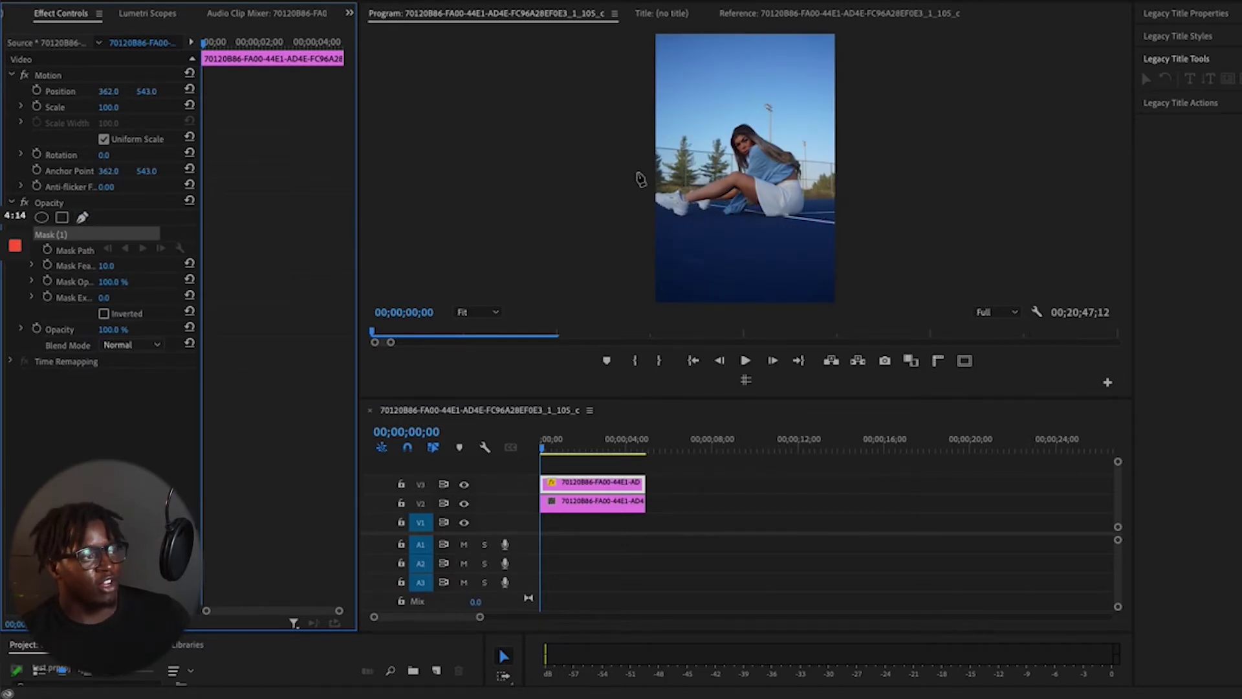
left_click(484, 316)
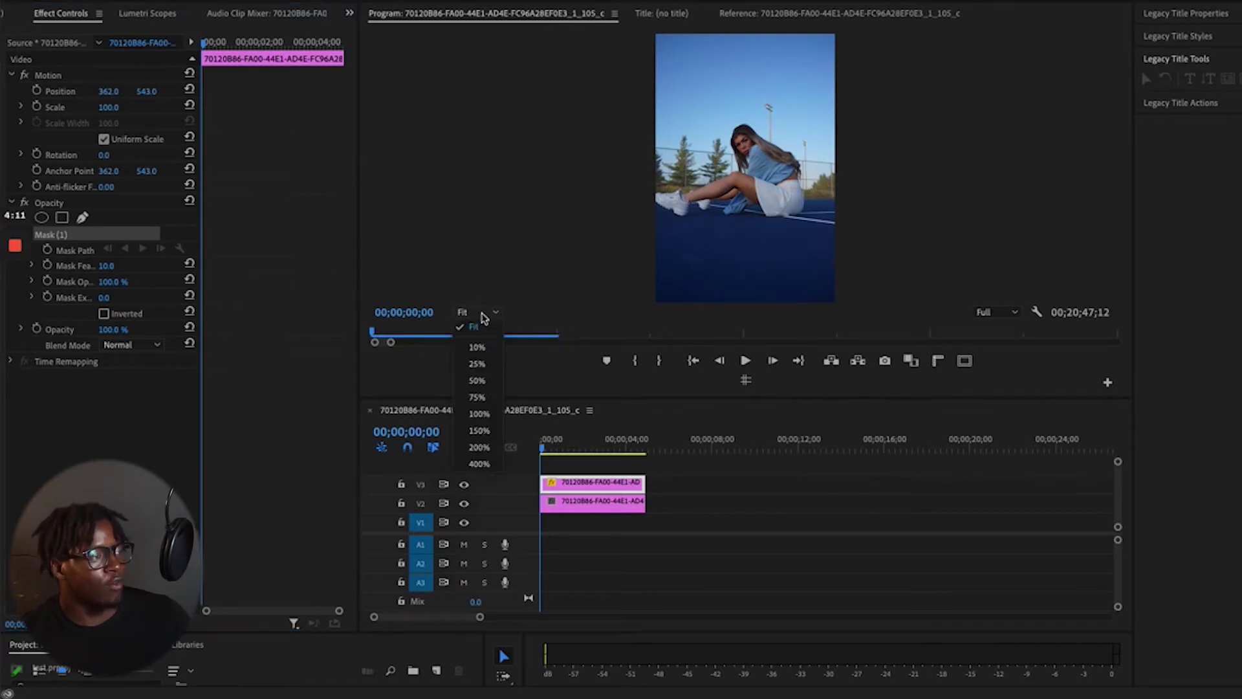
left_click(480, 414)
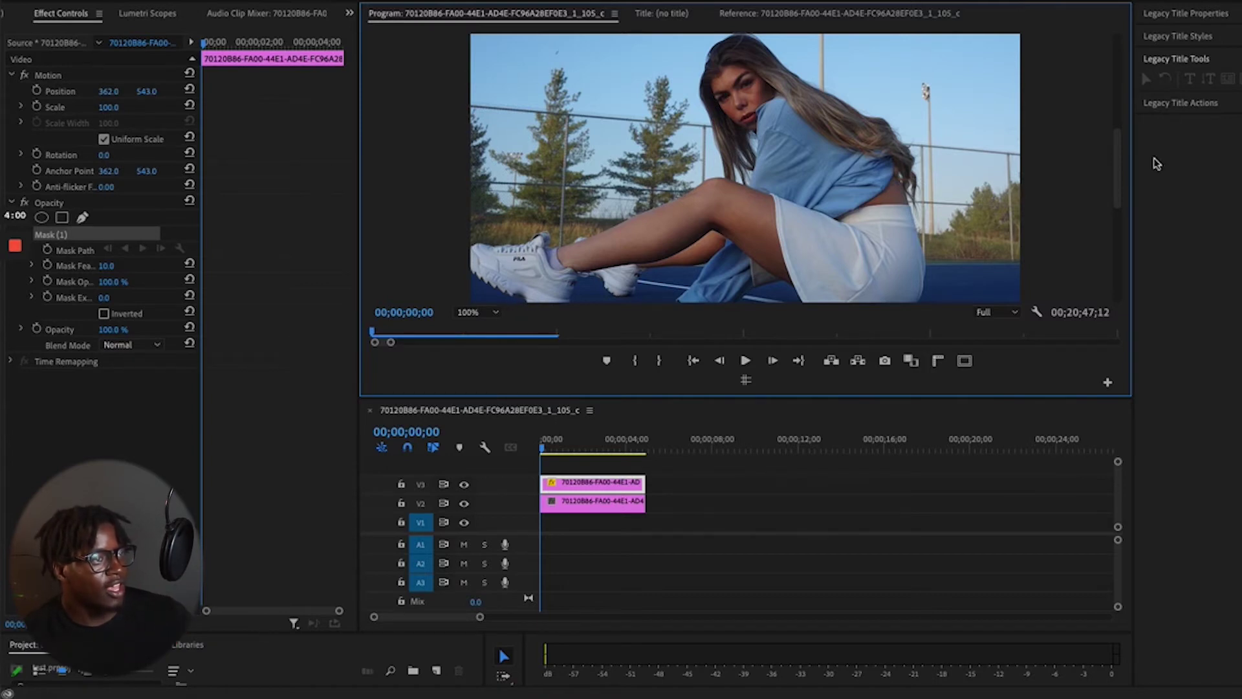
Trace the mask around the front shoe's sole, toe and upper edge, undoing misplaced points along the way.
scroll(1123, 183, "down", 1)
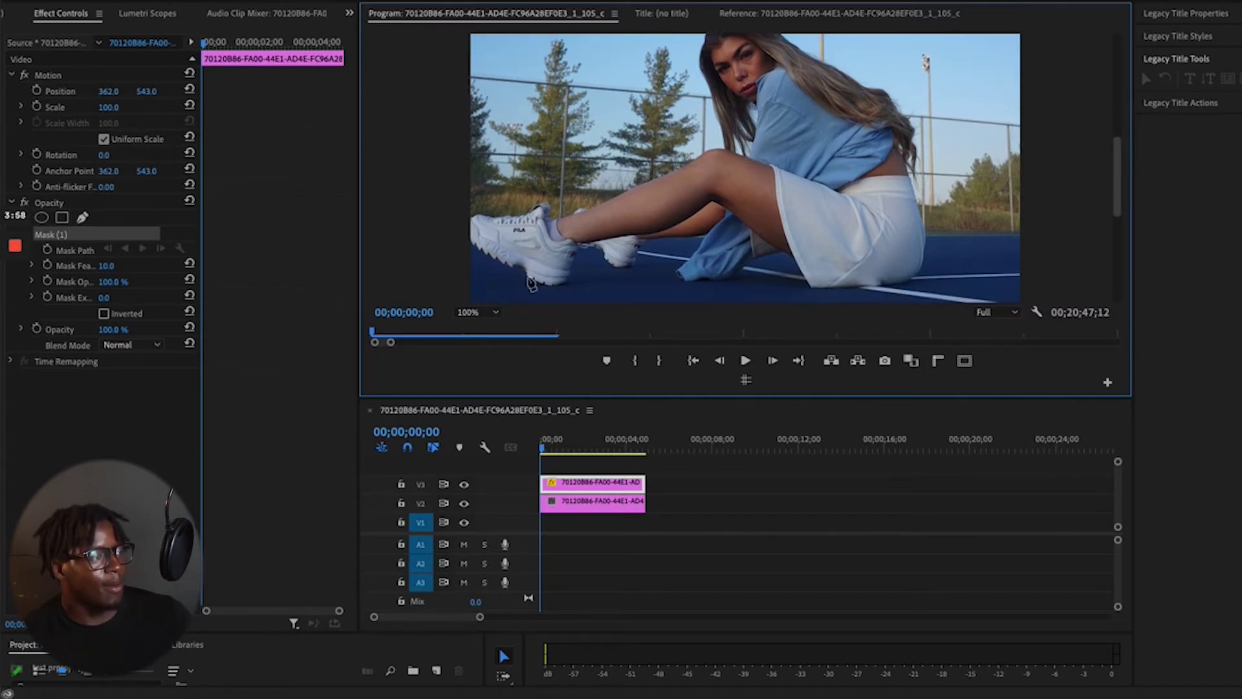
left_click(506, 264)
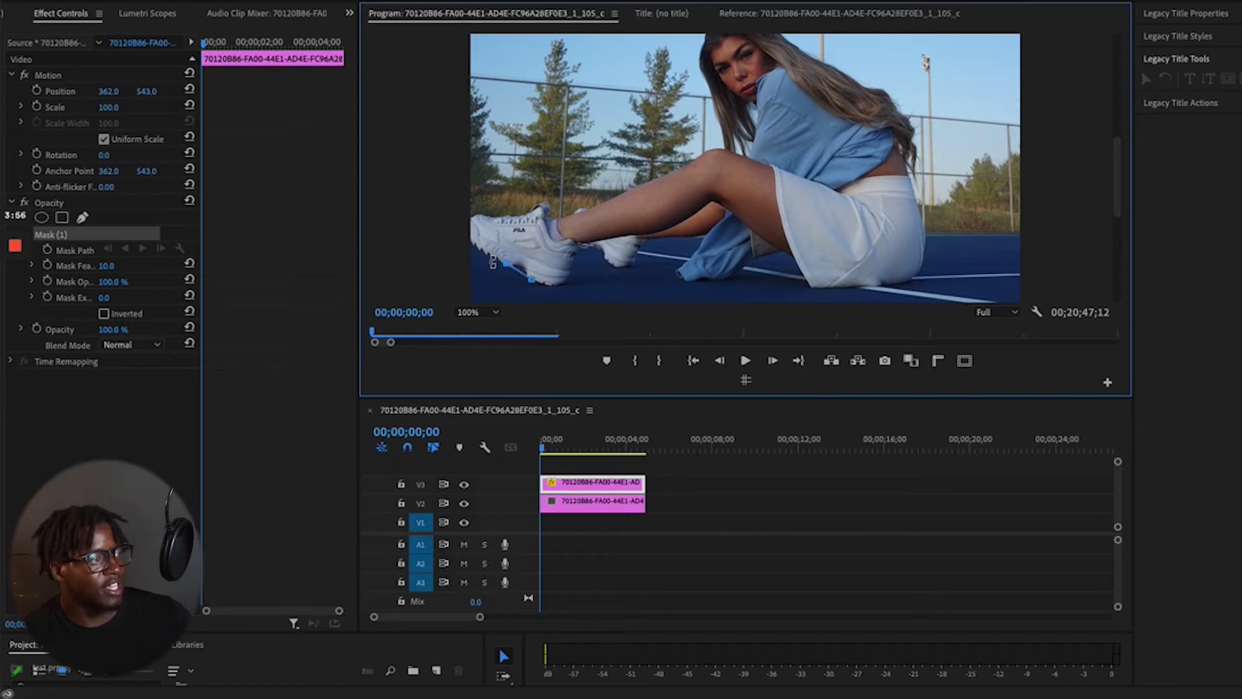
left_click(467, 221)
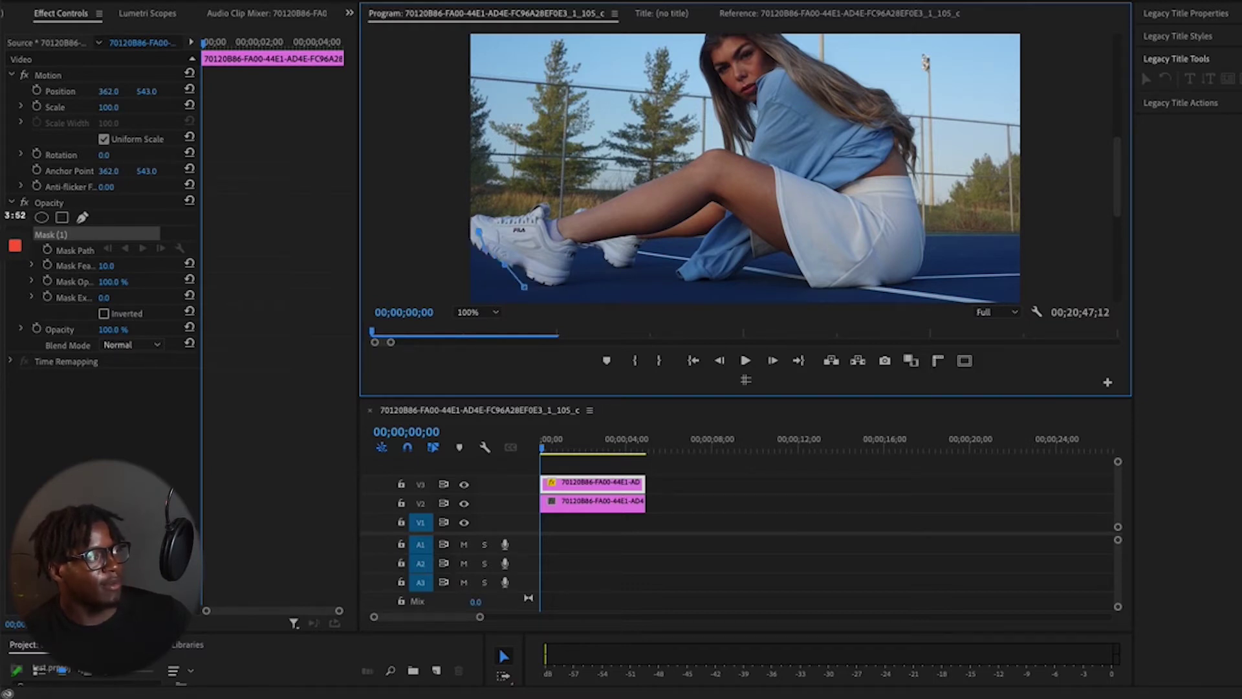
key("super+z")
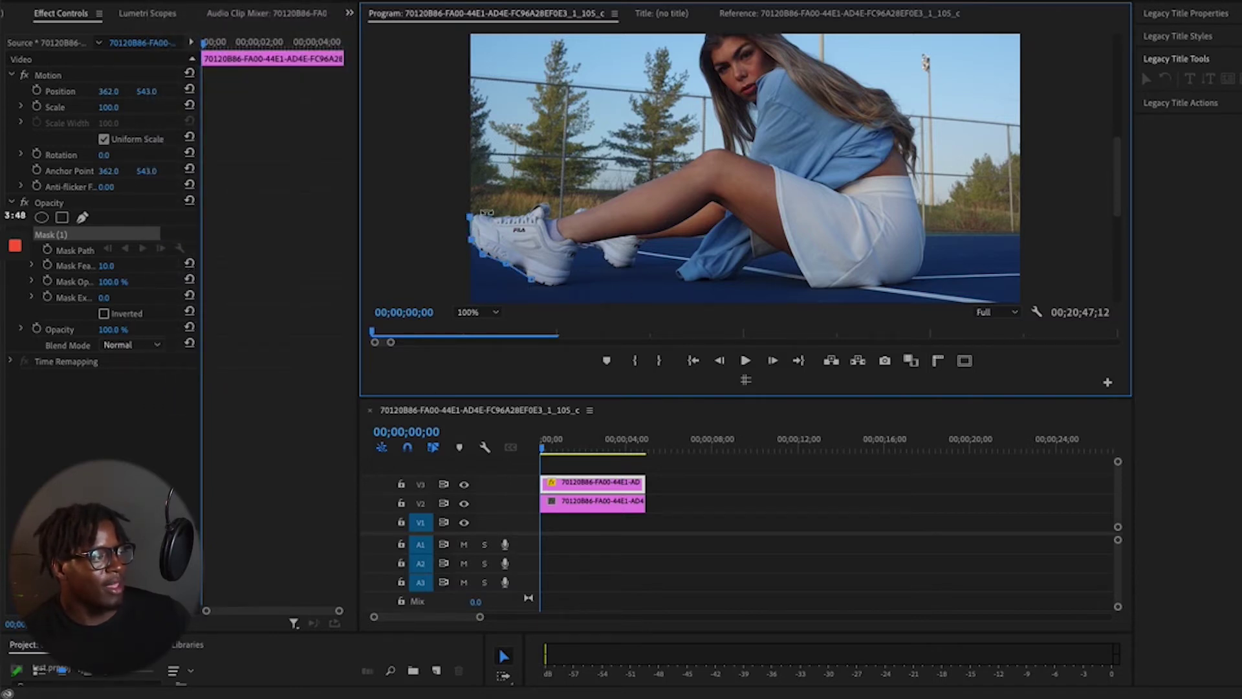
key("super+z")
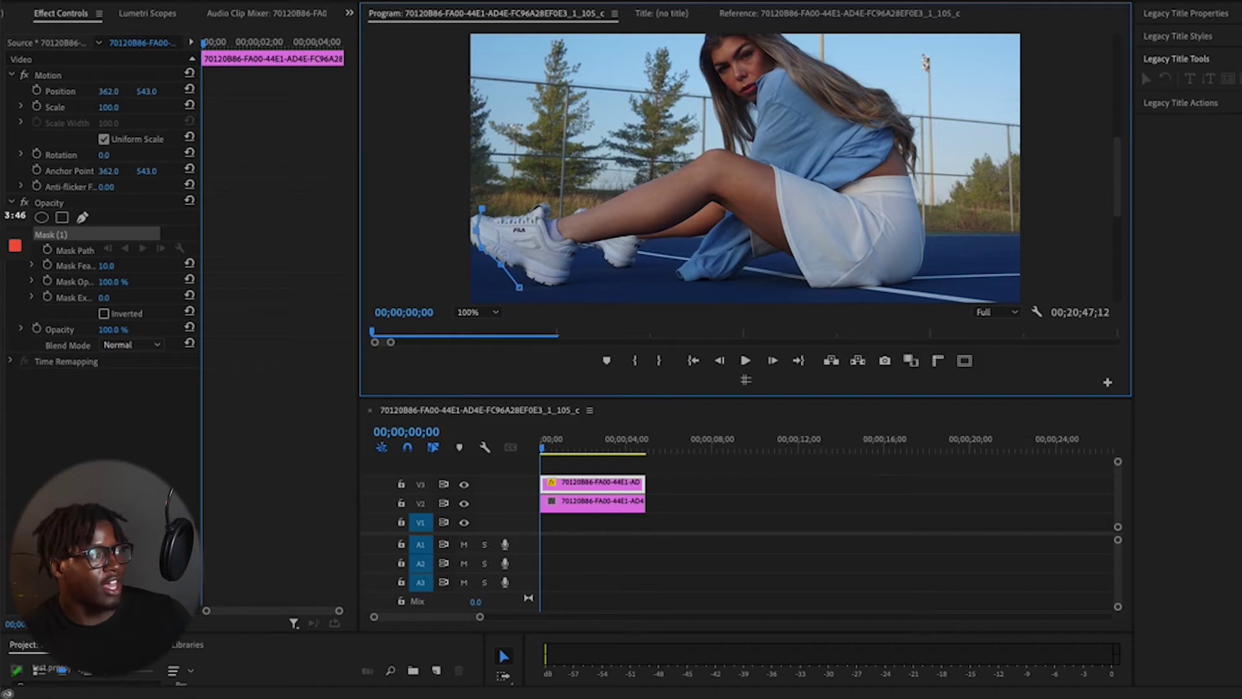
key("super+z")
key("super+z")
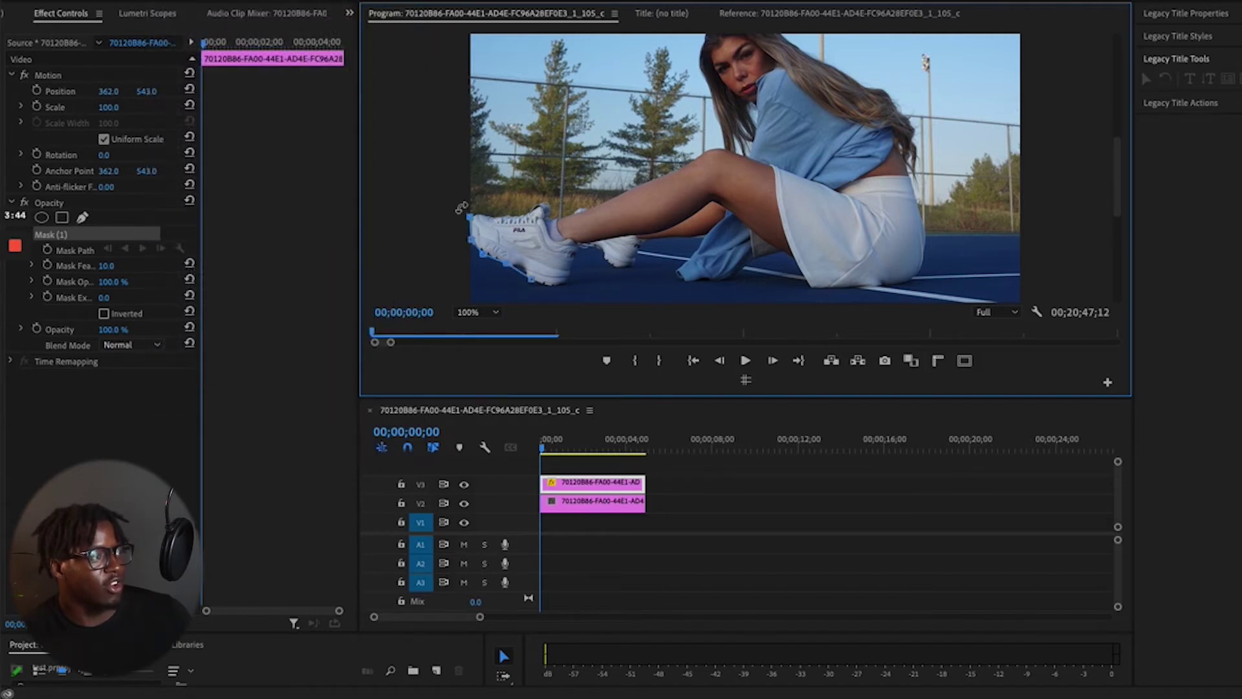
left_click_drag(495, 213, 536, 209)
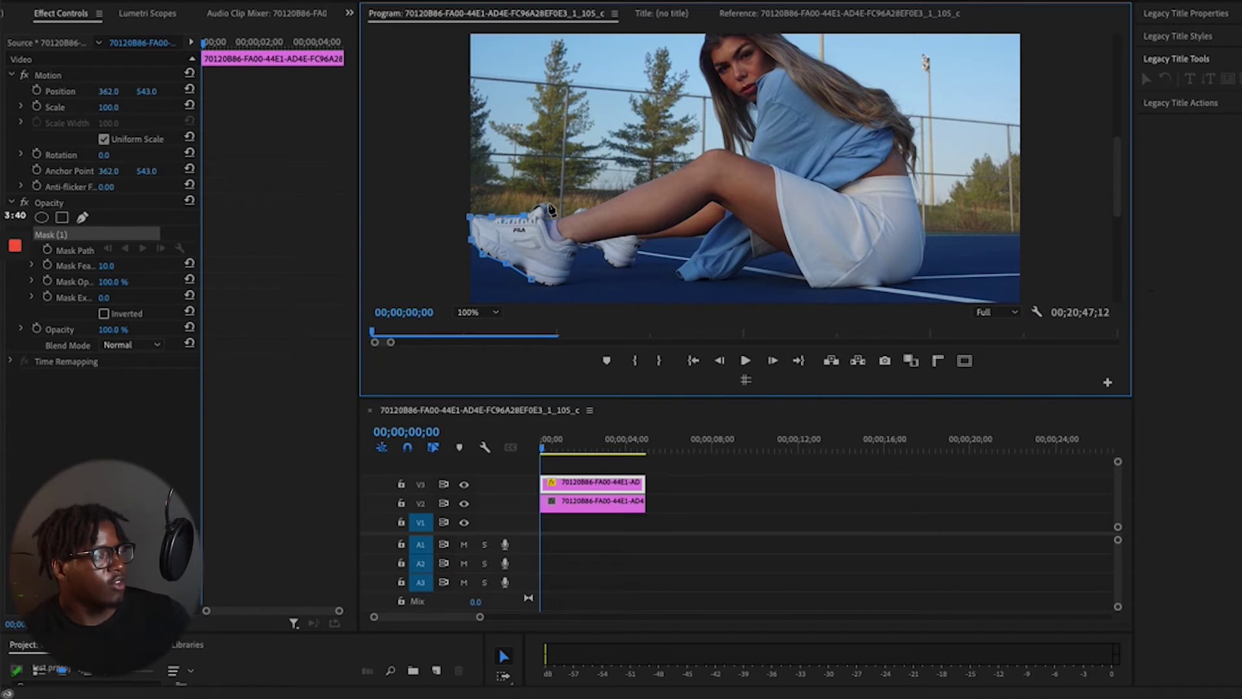
Continue the mask path along the upper edge of the front leg, over the knee and up the front of the hair.
left_click(612, 198)
left_click(654, 176)
left_click(725, 148)
left_click(714, 97)
left_click(702, 64)
Trace the mask over the top of the head and down the back of the hair.
left_click(716, 78)
left_click(748, 69)
left_click(782, 97)
left_click(821, 127)
left_click(862, 150)
left_click(886, 157)
left_click(911, 191)
Extend the mask path down the woman's lower back and around the rear of the white skirt.
left_click(917, 220)
left_click(918, 250)
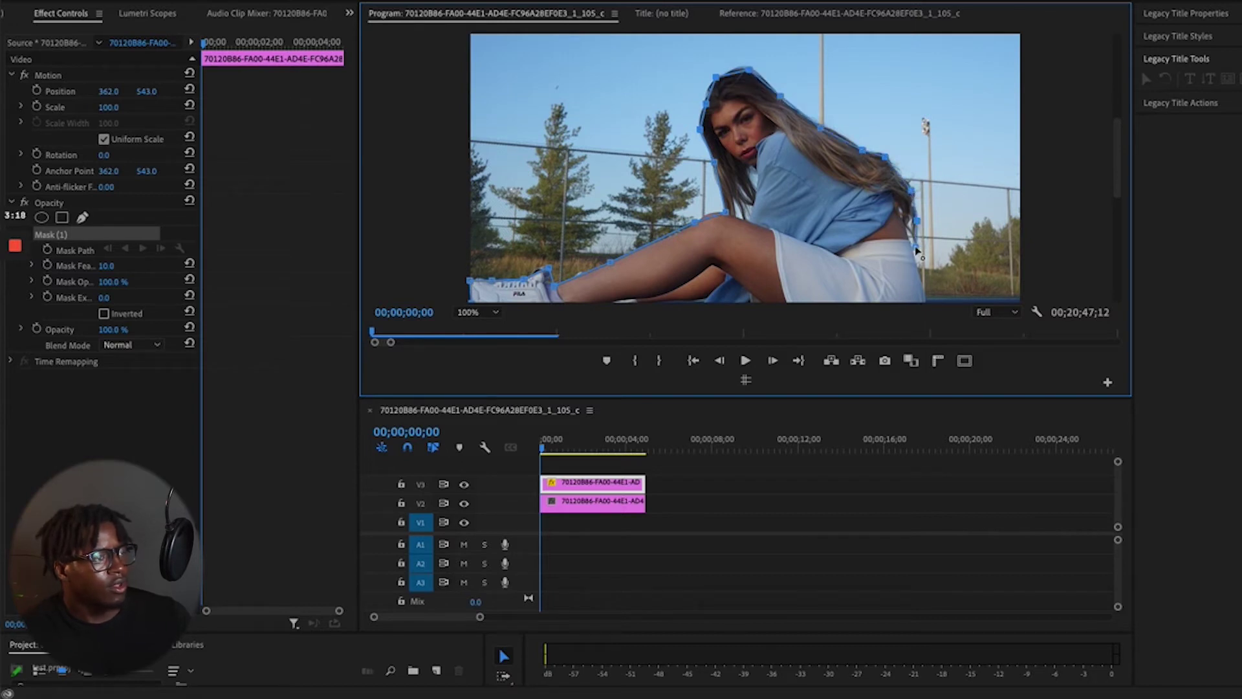
left_click(919, 273)
scroll(920, 272, "down", 3)
left_click(922, 204)
left_click(904, 230)
left_click(857, 234)
Trace the mask along the skirt's lower front edge and around the bottom of the blue sleeve.
left_click(810, 236)
left_click(785, 198)
left_click(754, 208)
left_click(731, 228)
left_click(683, 231)
left_click(675, 220)
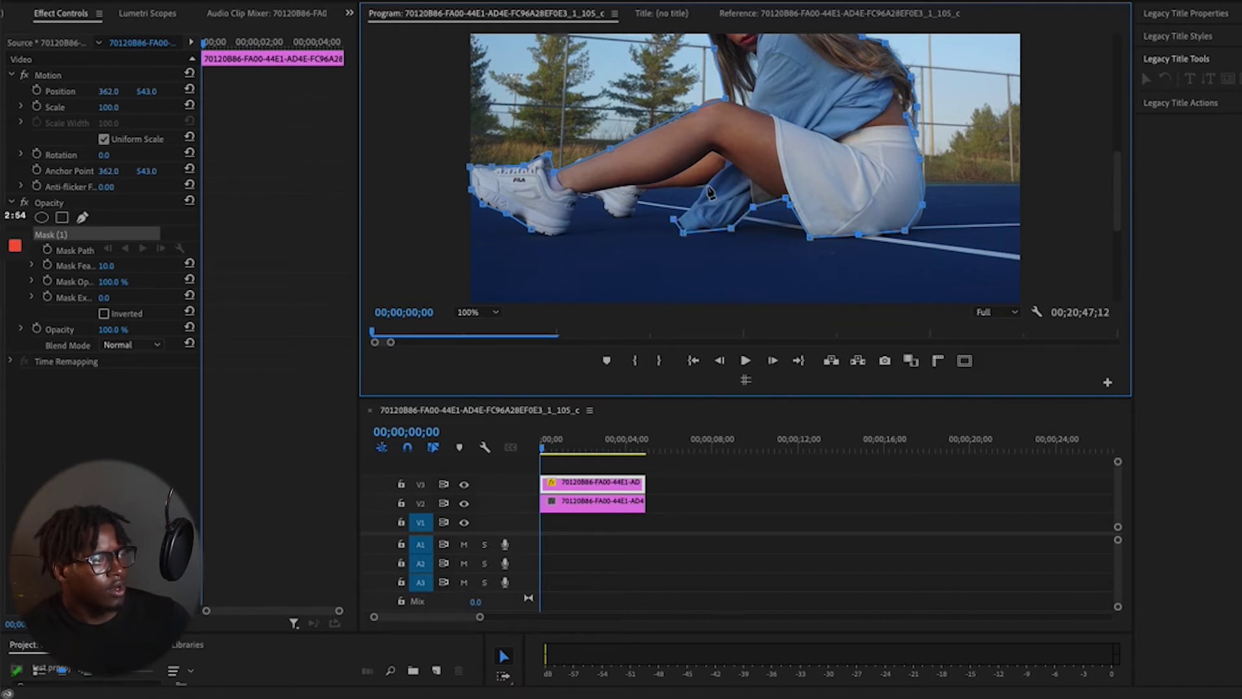
Continue the mask path along the underside of the far leg and around the sole of the far shoe.
left_click(706, 186)
left_click(664, 187)
left_click(641, 192)
left_click(631, 215)
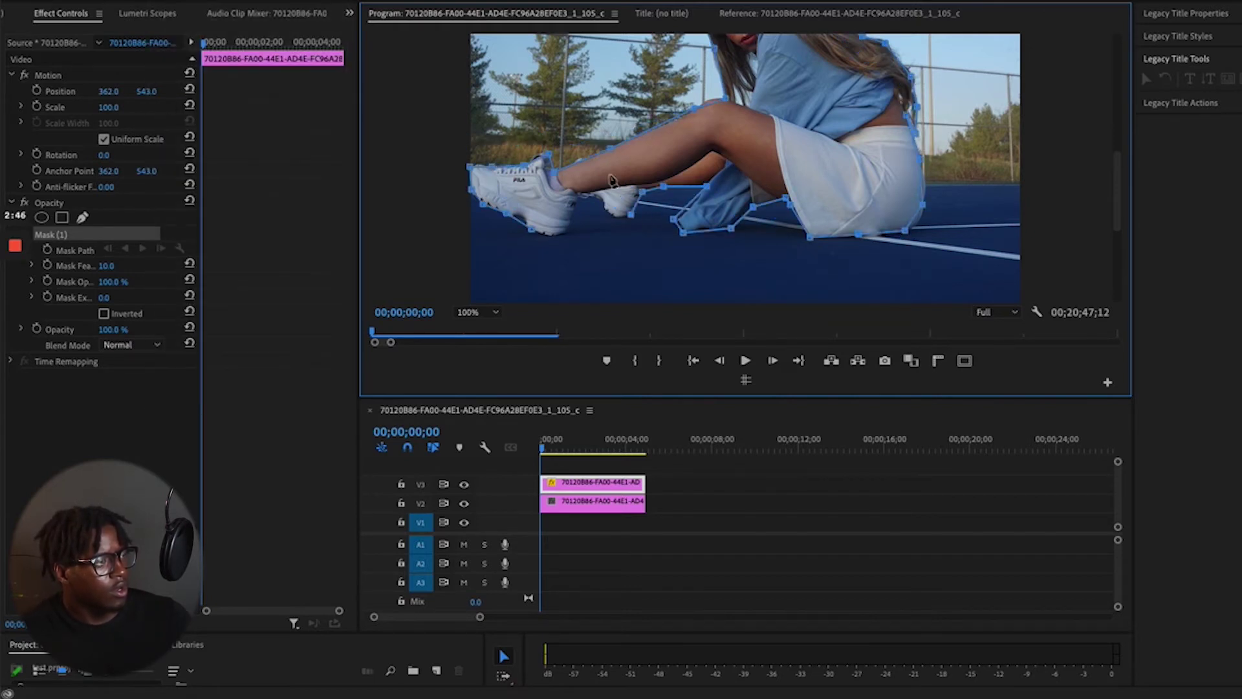
left_click(621, 219)
left_click(603, 201)
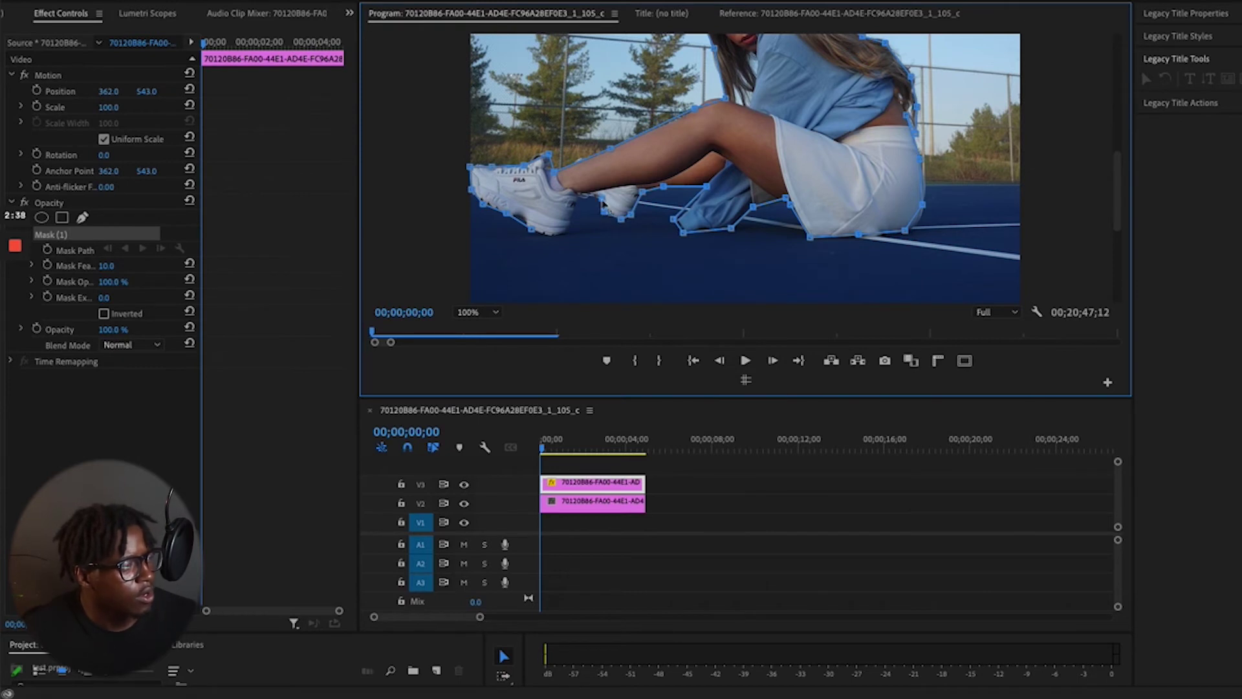
Close the mask outline around the front shoe's heel and sole, and set the preview zoom back to Fit.
left_click(591, 192)
left_click(577, 193)
left_click(565, 232)
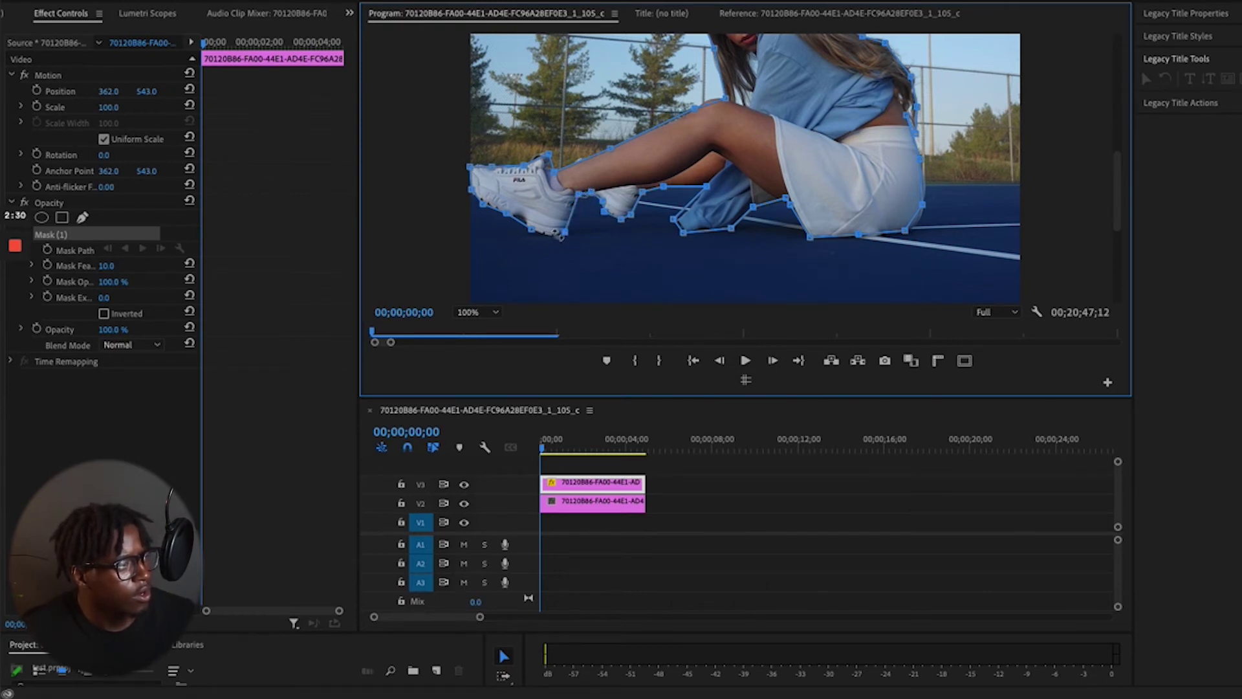
left_click(532, 230)
left_click(516, 225)
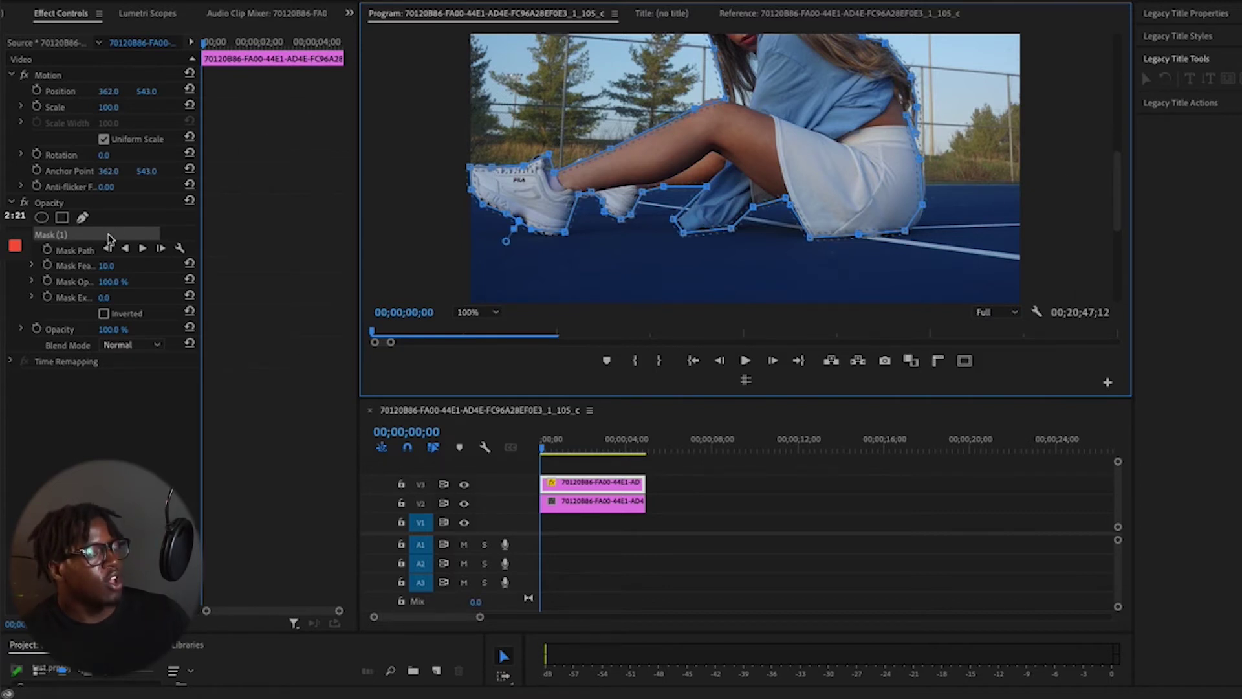
left_click(496, 314)
left_click(483, 329)
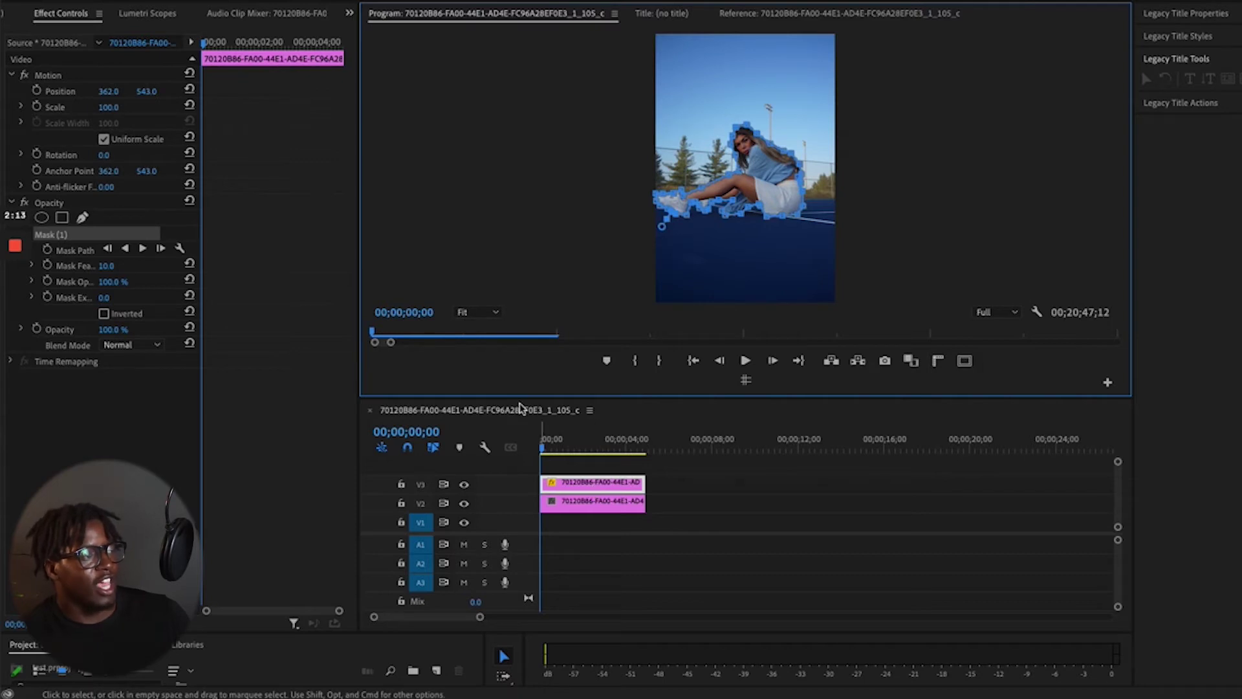
Set the masked V3 clip's scale to 120 at frame 00;00;00;01 and turn on scale keyframing there.
left_click(549, 461)
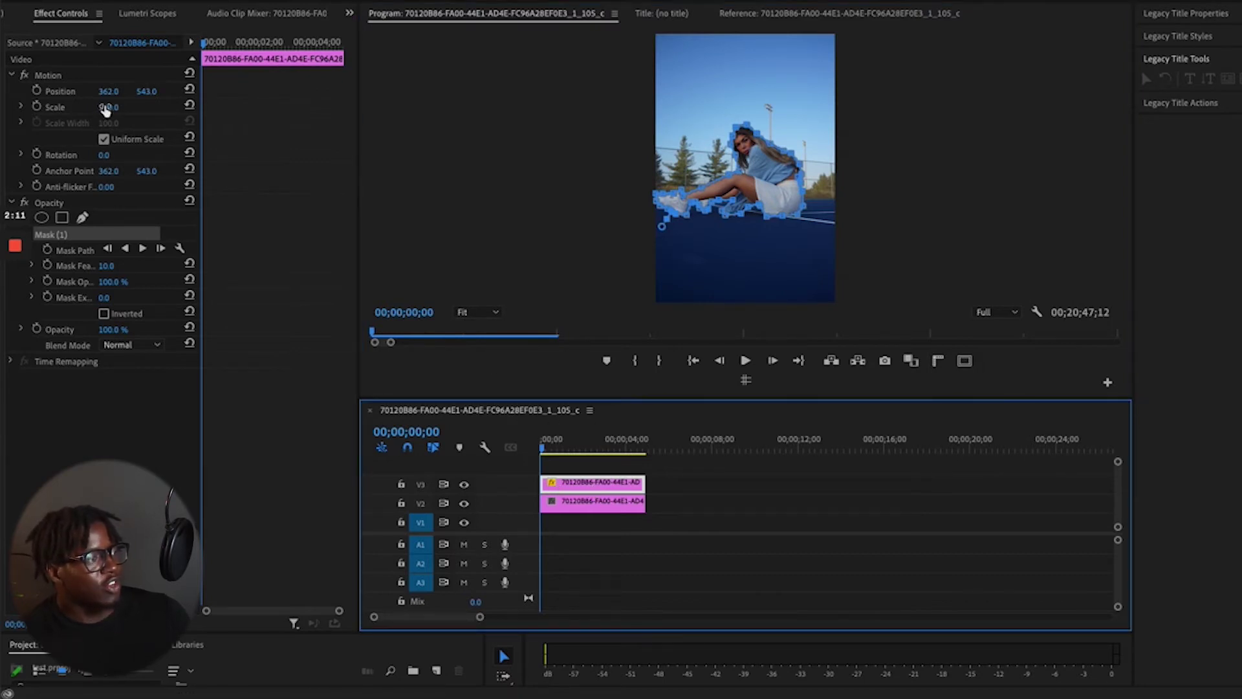
left_click(542, 447)
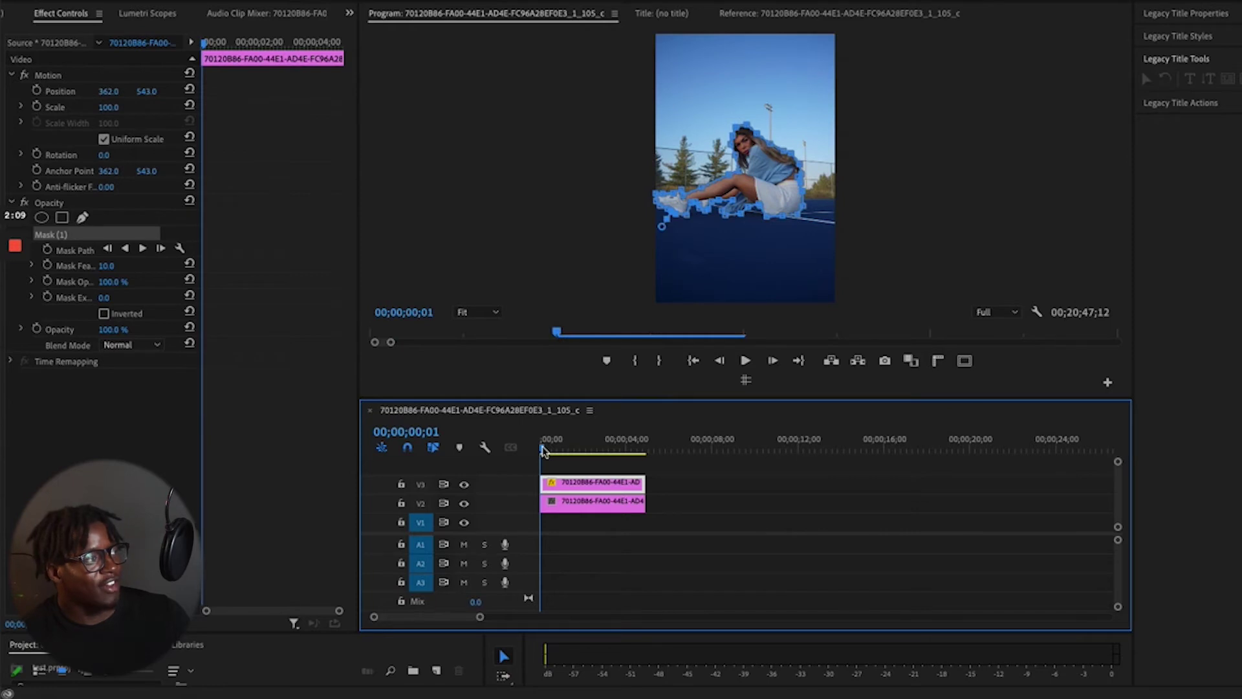
left_click(109, 108)
type("12")
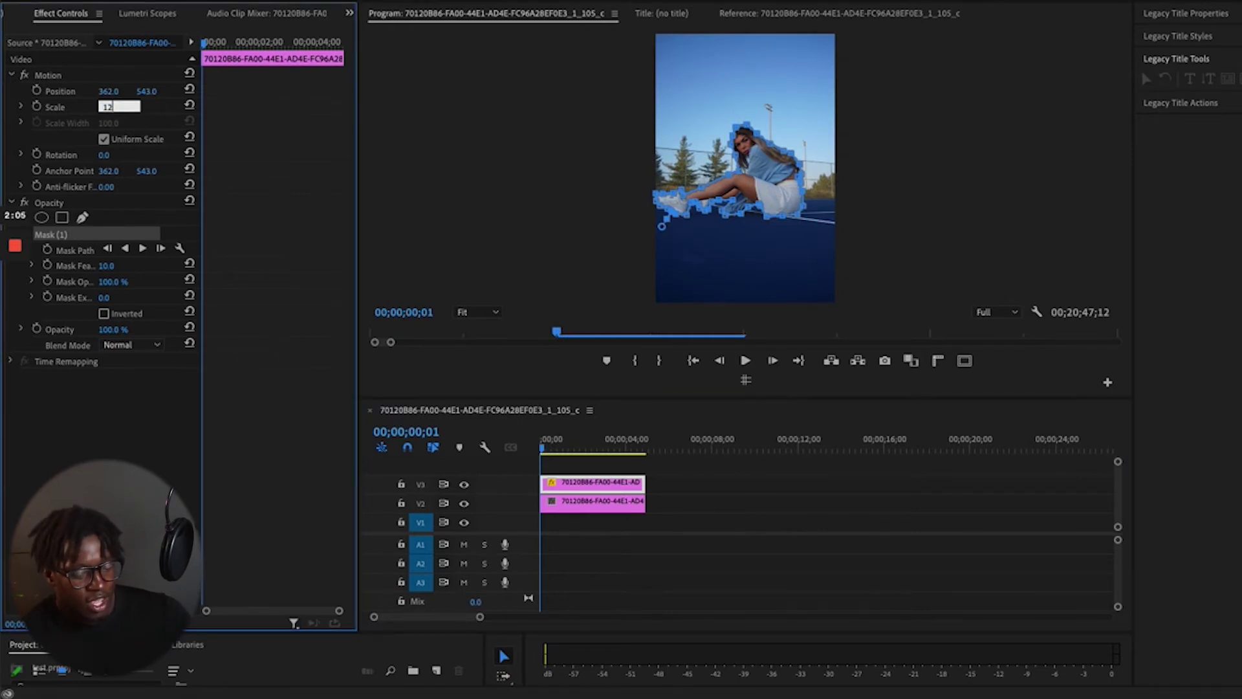
type("0")
key("Return")
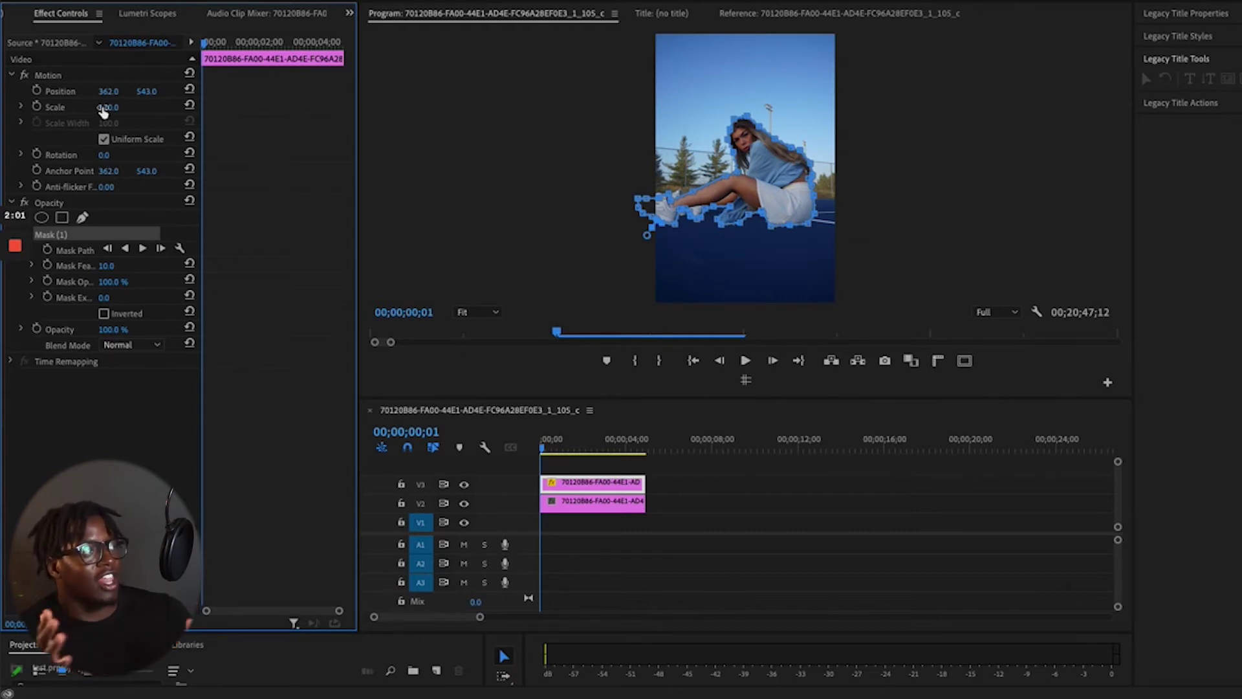
left_click(37, 107)
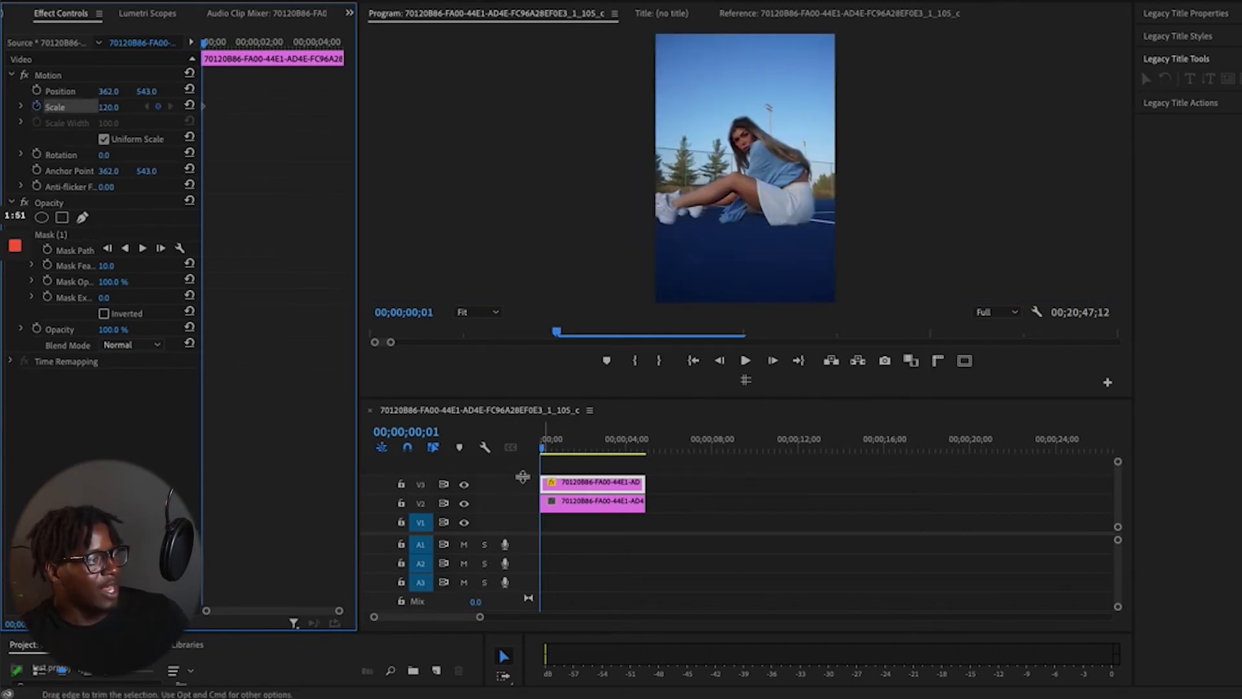
Add a scale keyframe of 140 on the V3 clip, move it to the clip's end and play back the zoom.
left_click(583, 447)
left_click_drag(584, 447, 602, 447)
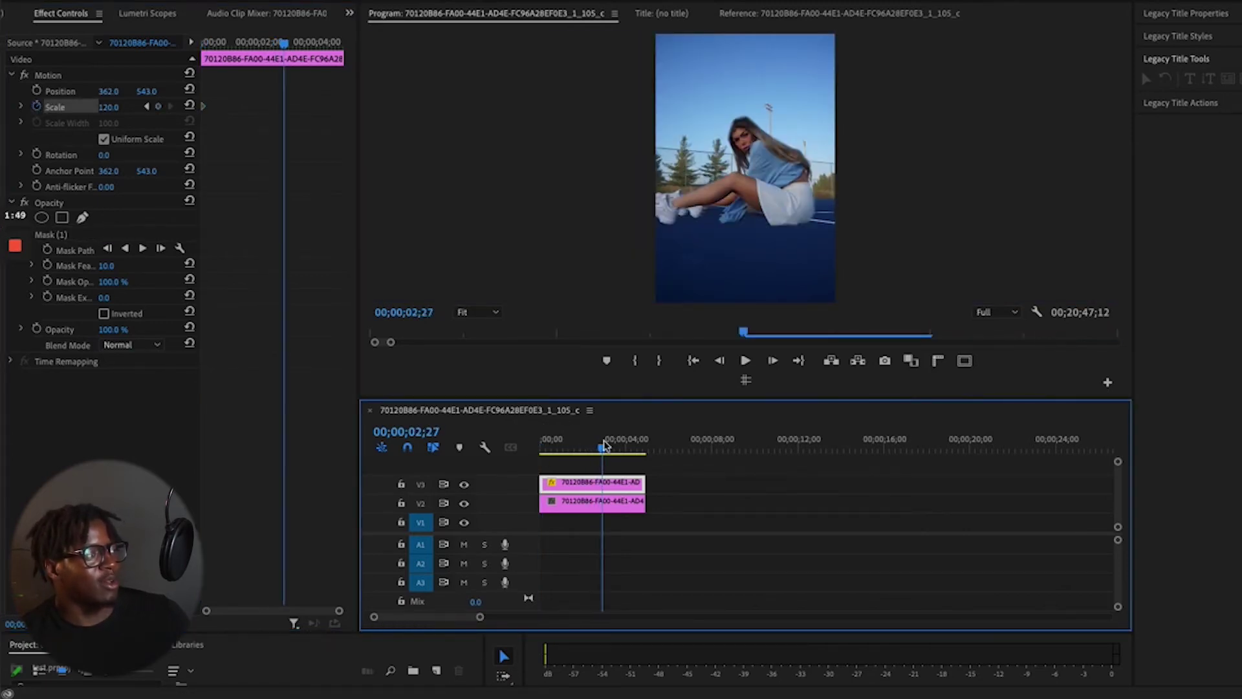
left_click(116, 107)
type("140")
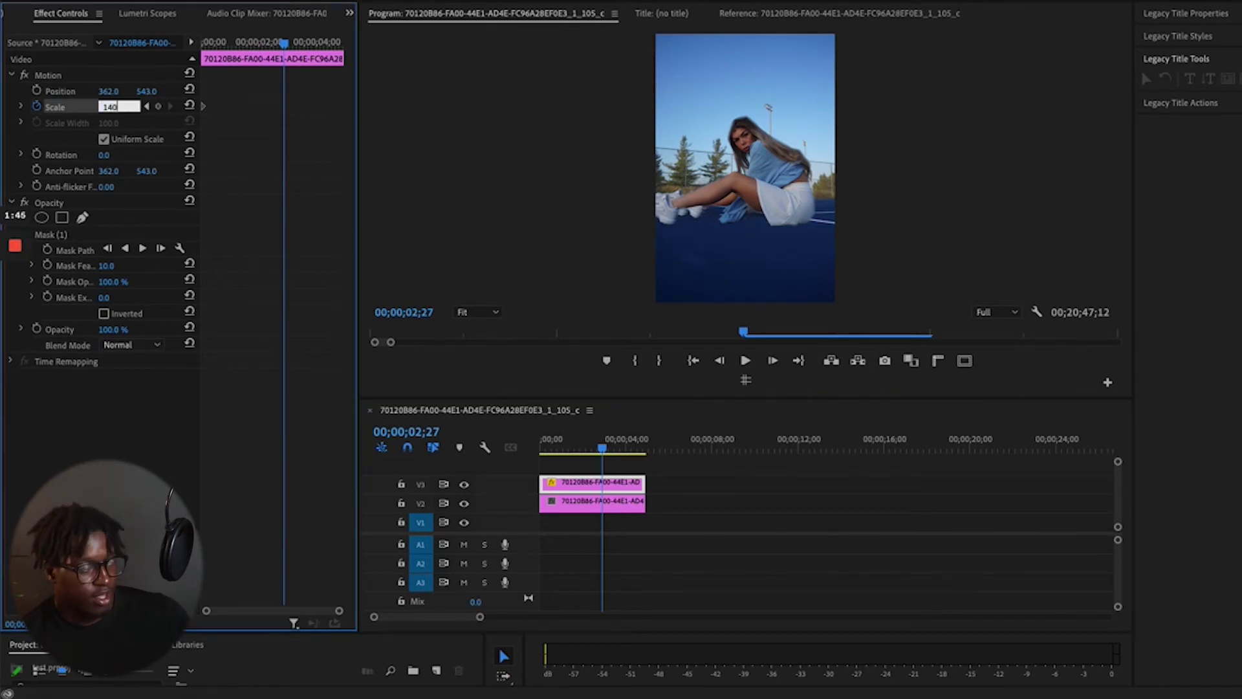
key("Return")
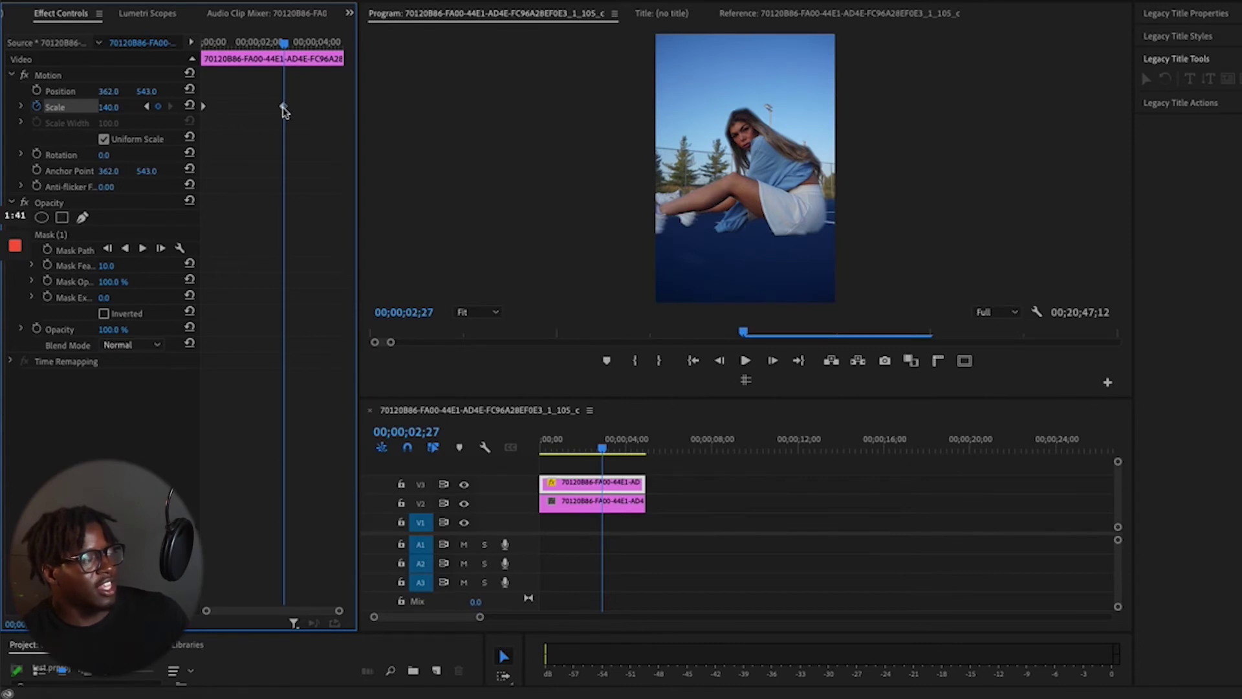
left_click_drag(285, 110, 381, 118)
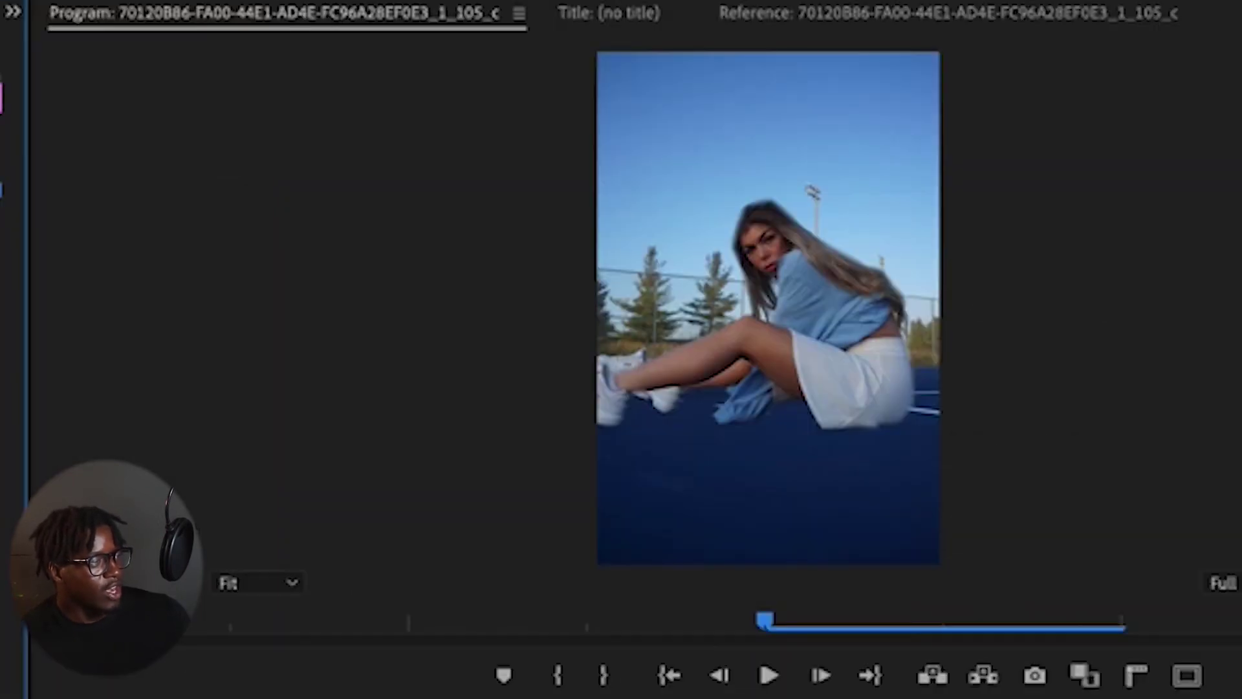
key("space")
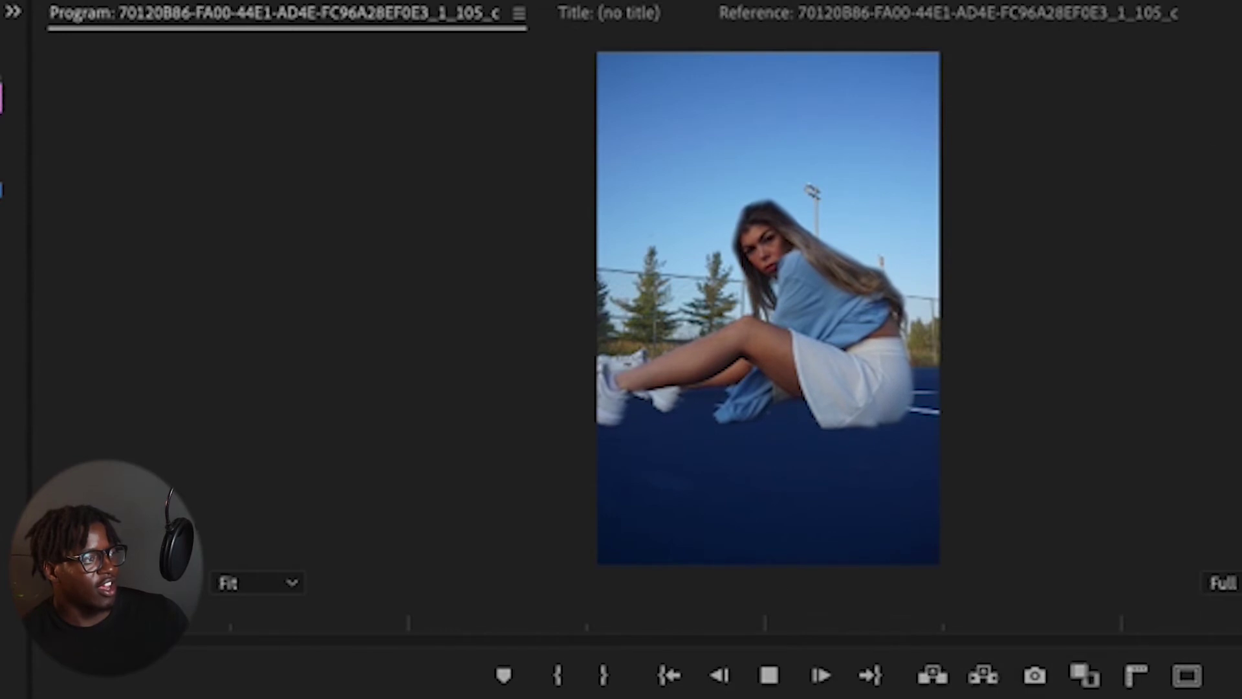
key("space")
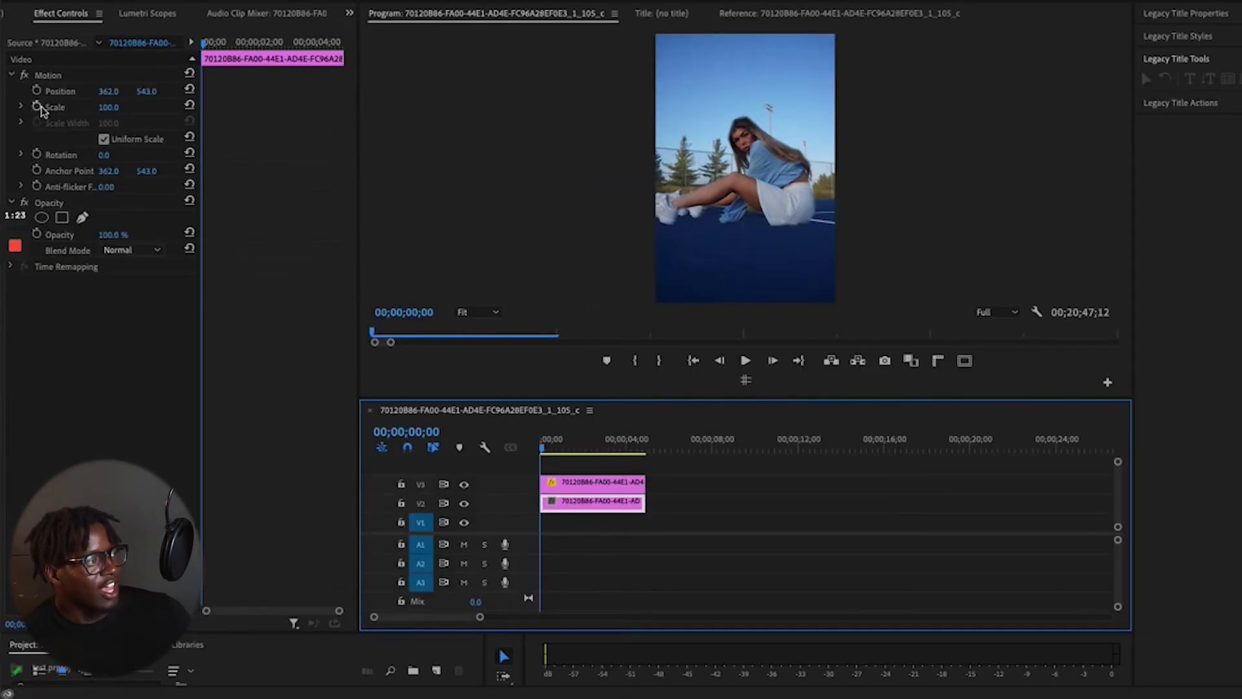
Turn on scale keyframing for the V2 background clip at its first frame and set the scale to 120.
left_click(38, 107)
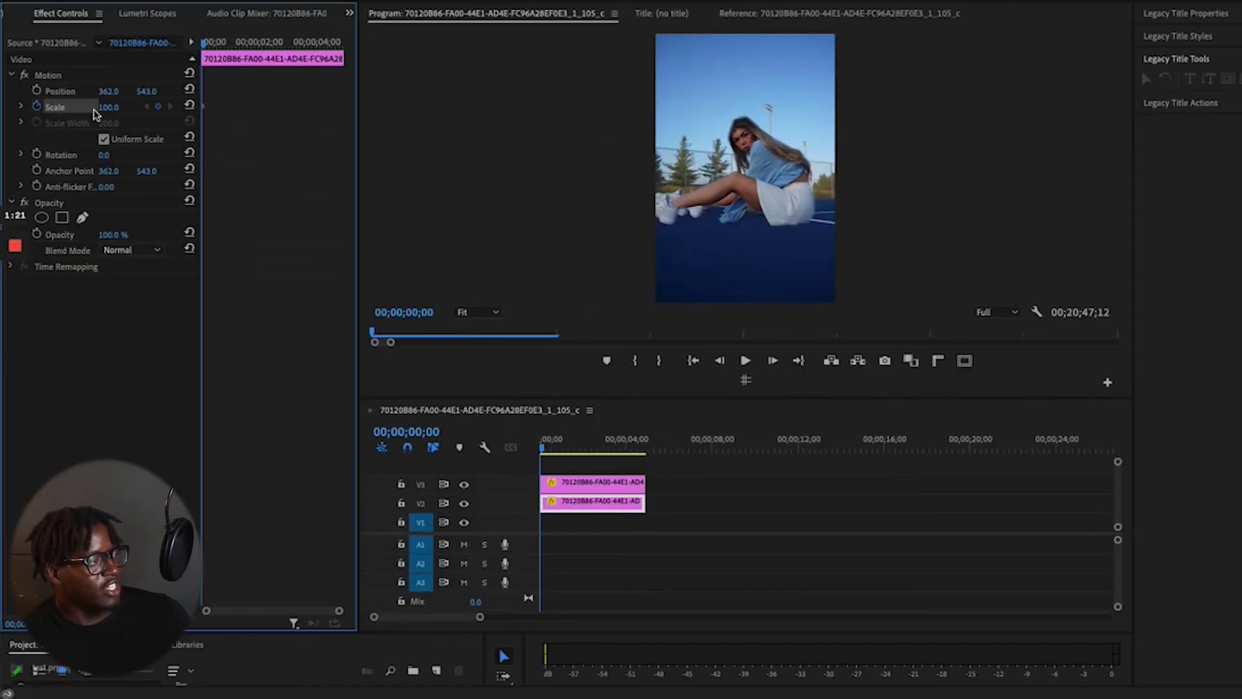
left_click(108, 107)
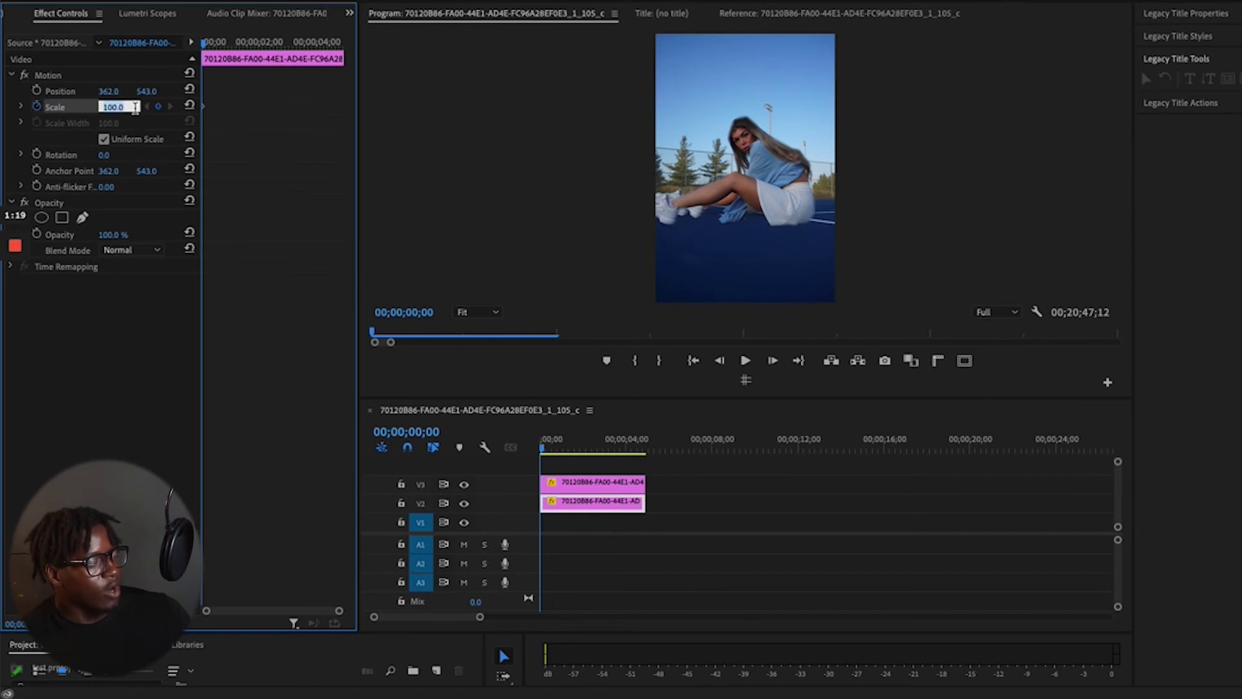
type("120")
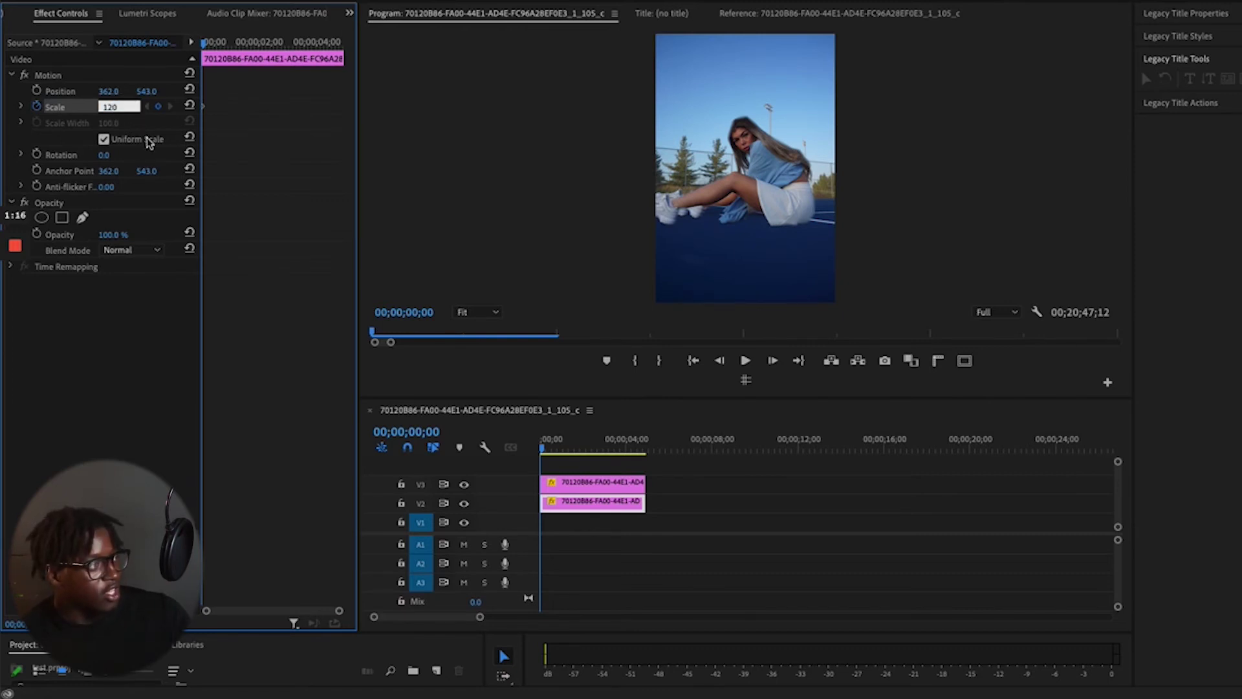
key("Return")
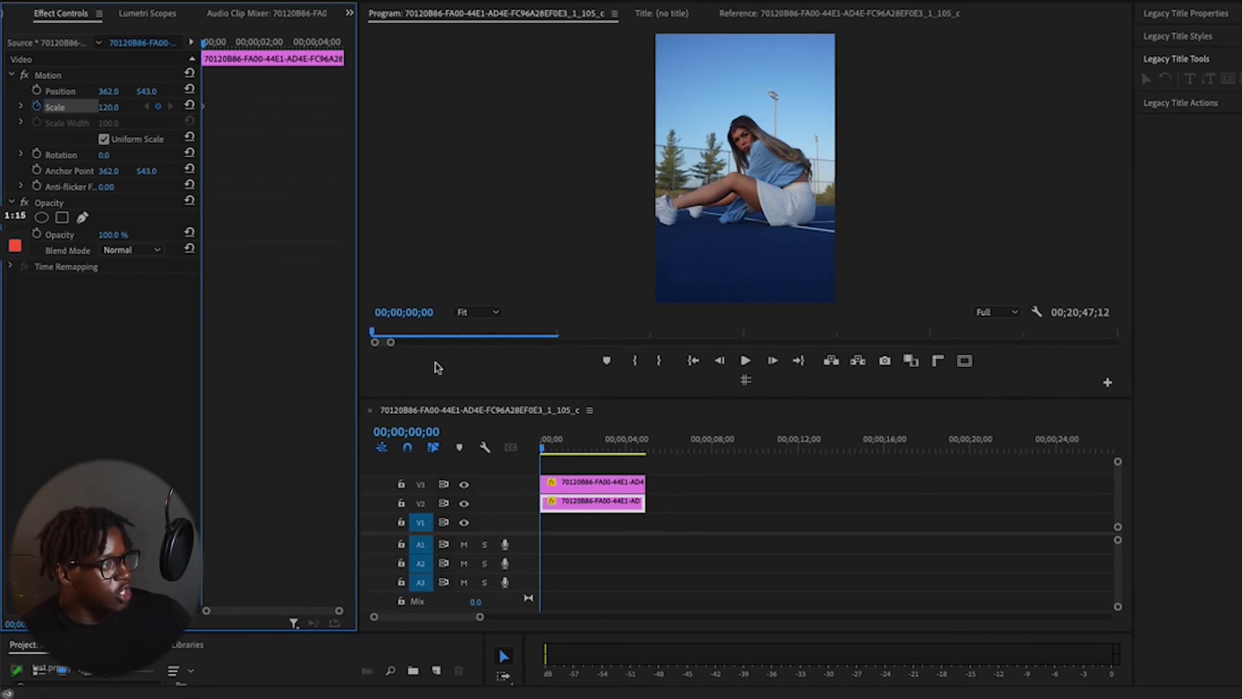
Add a scale keyframe of 132 on the V2 clip, move it to the clip's end and play the sequence from the start.
left_click_drag(542, 451, 579, 451)
left_click_drag(107, 115, 115, 115)
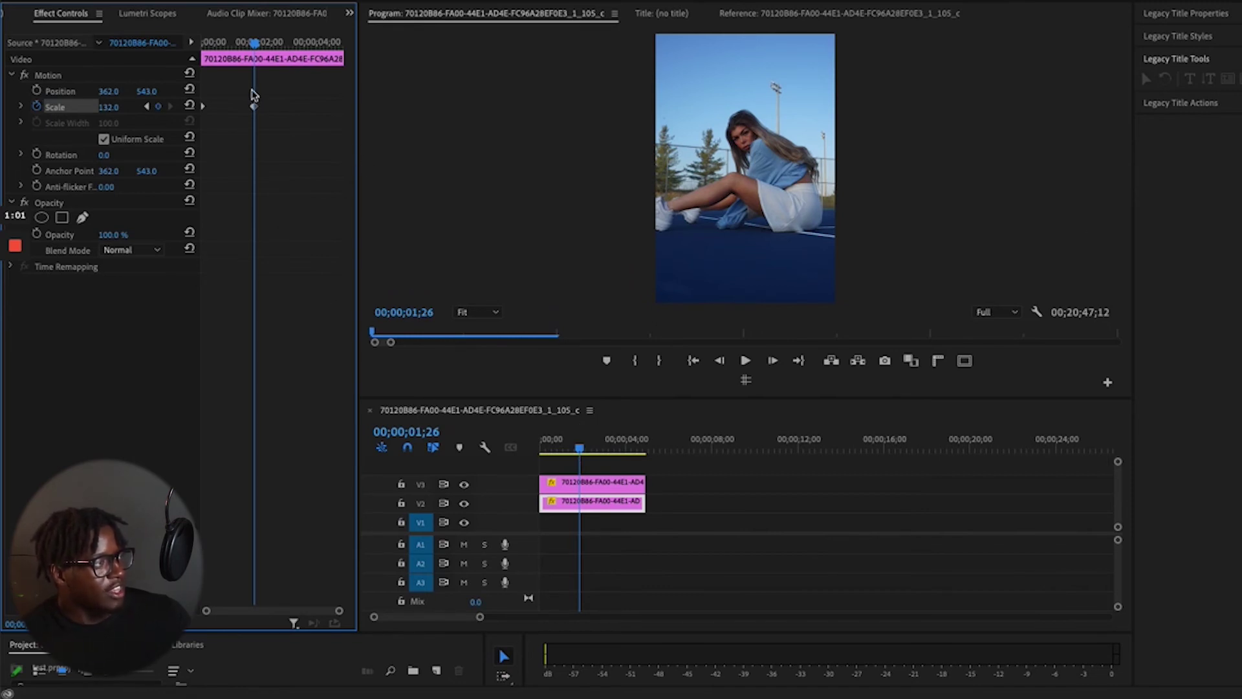
left_click_drag(253, 107, 413, 120)
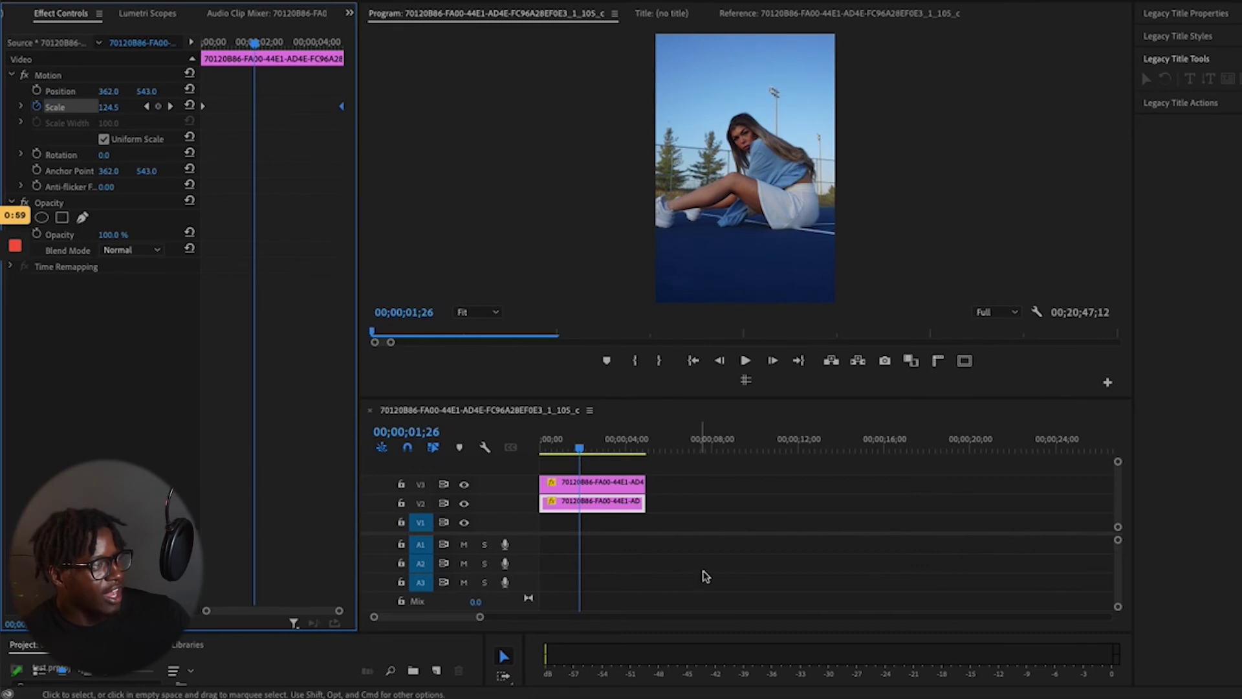
key("Home")
key("space")
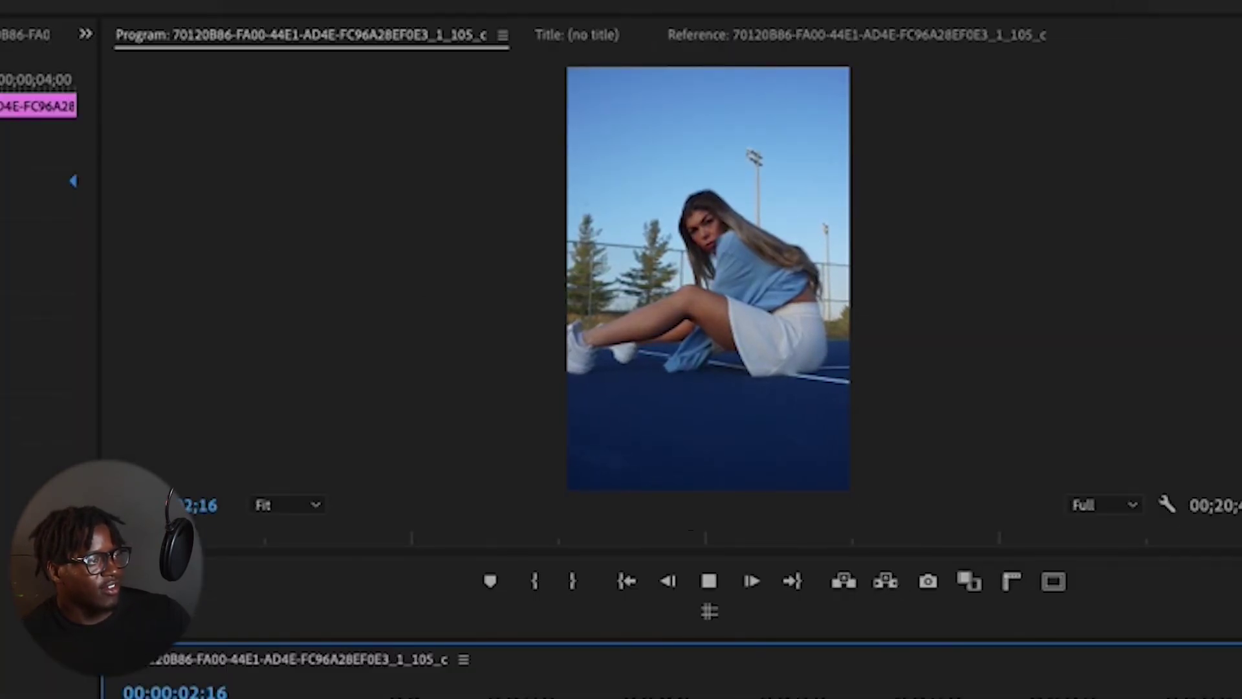
key("space")
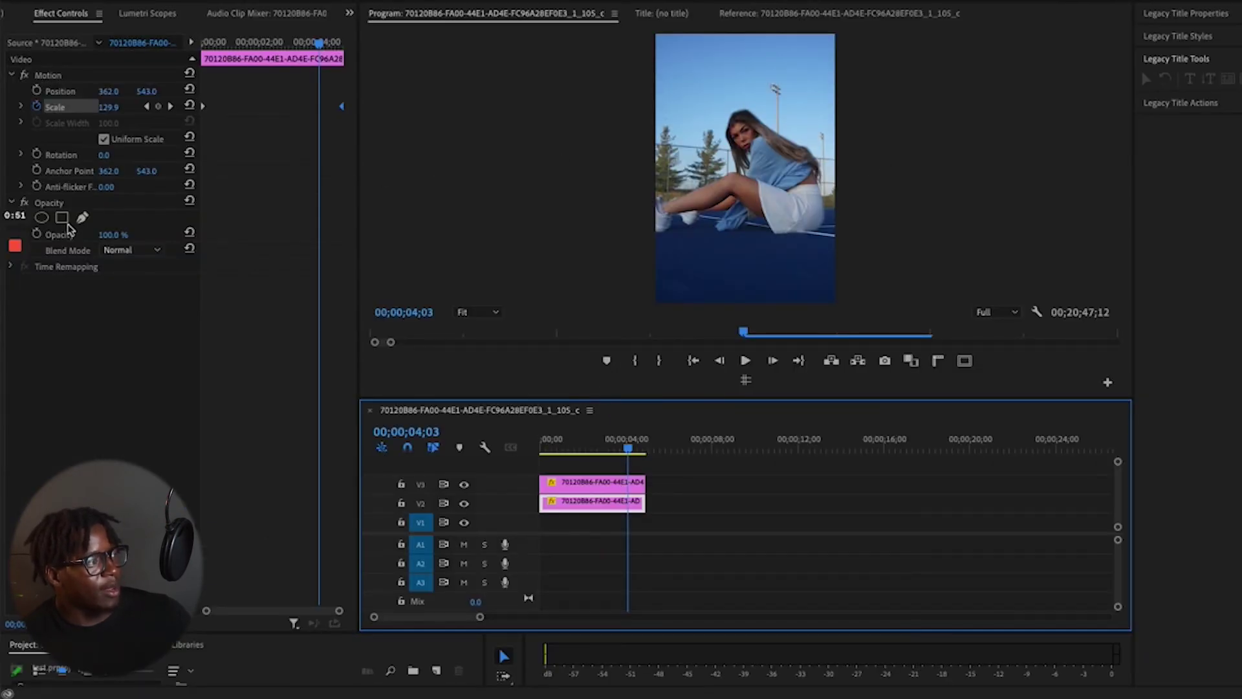
Set the mask feather of the V3 clip to 22.
left_click(565, 477)
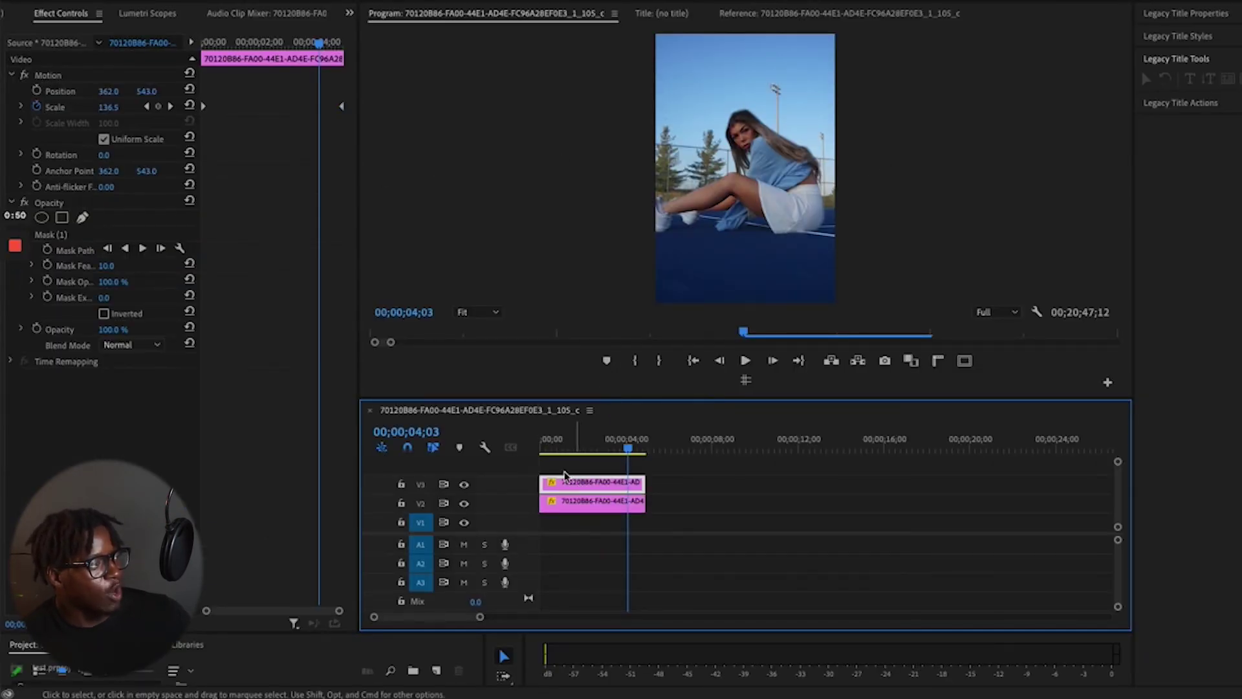
left_click(107, 266)
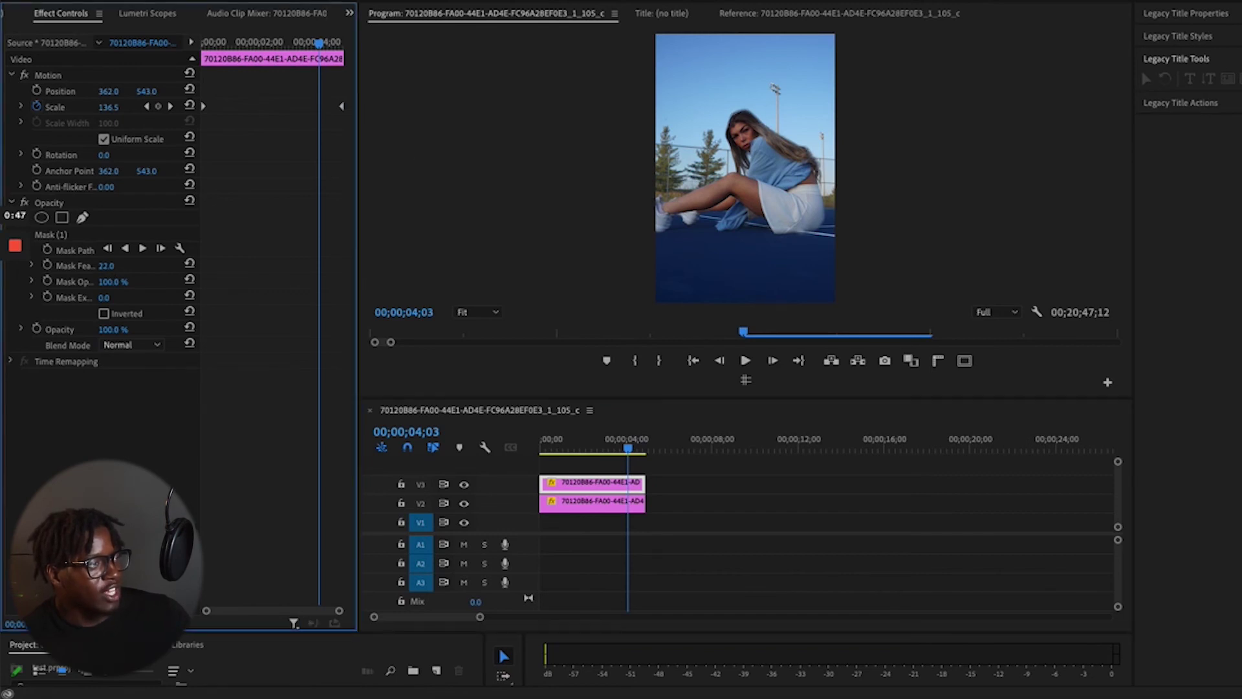